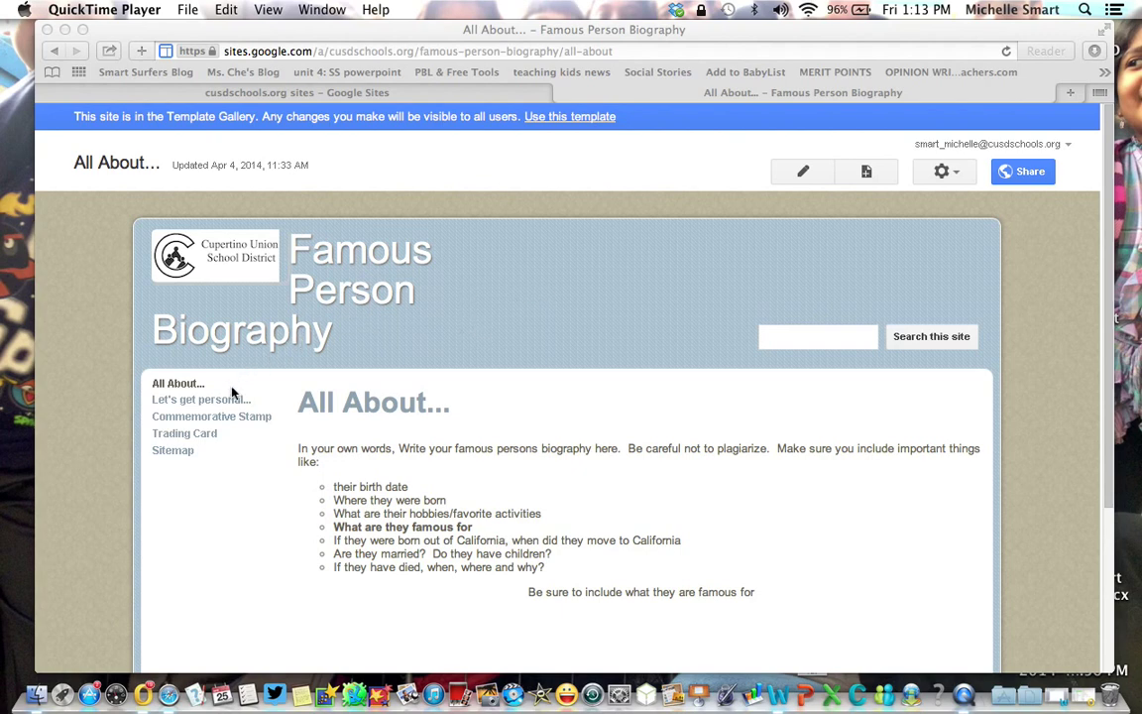
- Bring Safari forward and go to the site's Commemorative Stamp page with its six SumoPaint steps
left_click(225, 421)
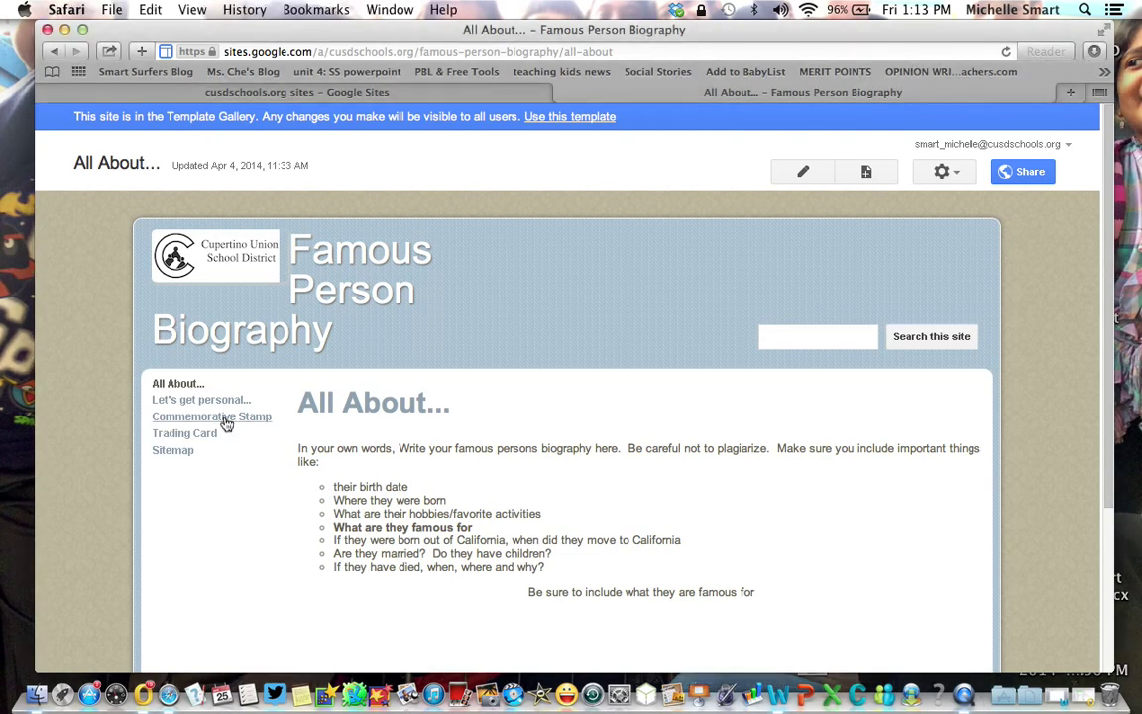
left_click(225, 422)
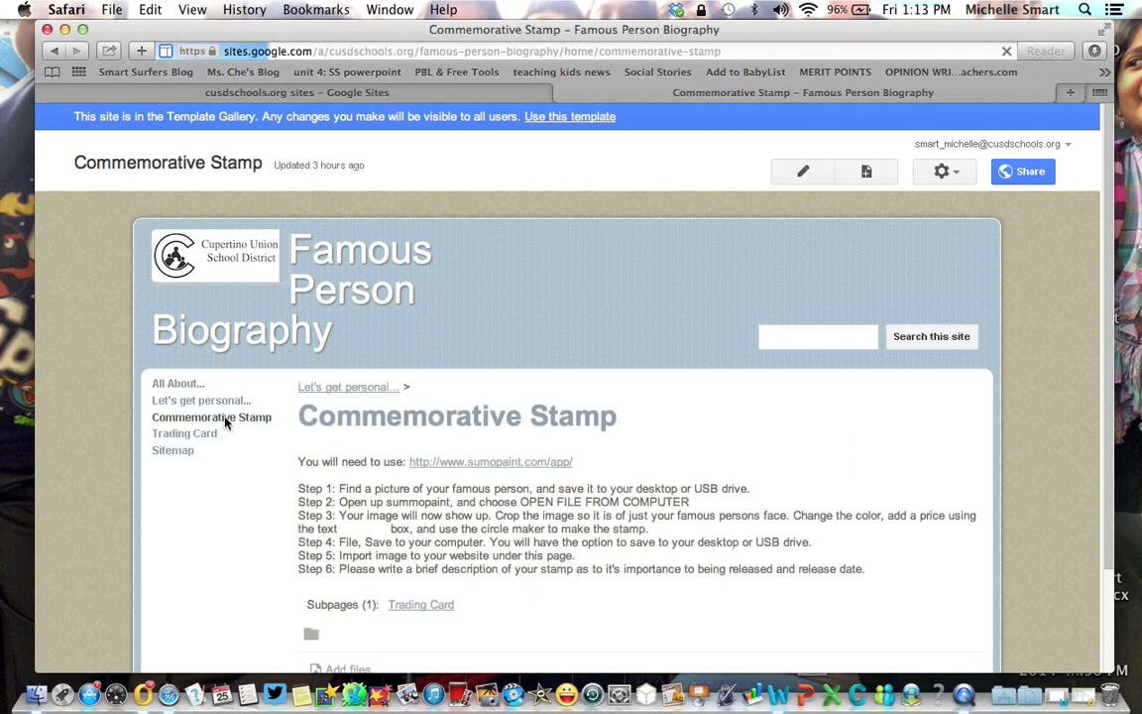
scroll(233, 421, "down", 1)
left_click(535, 395)
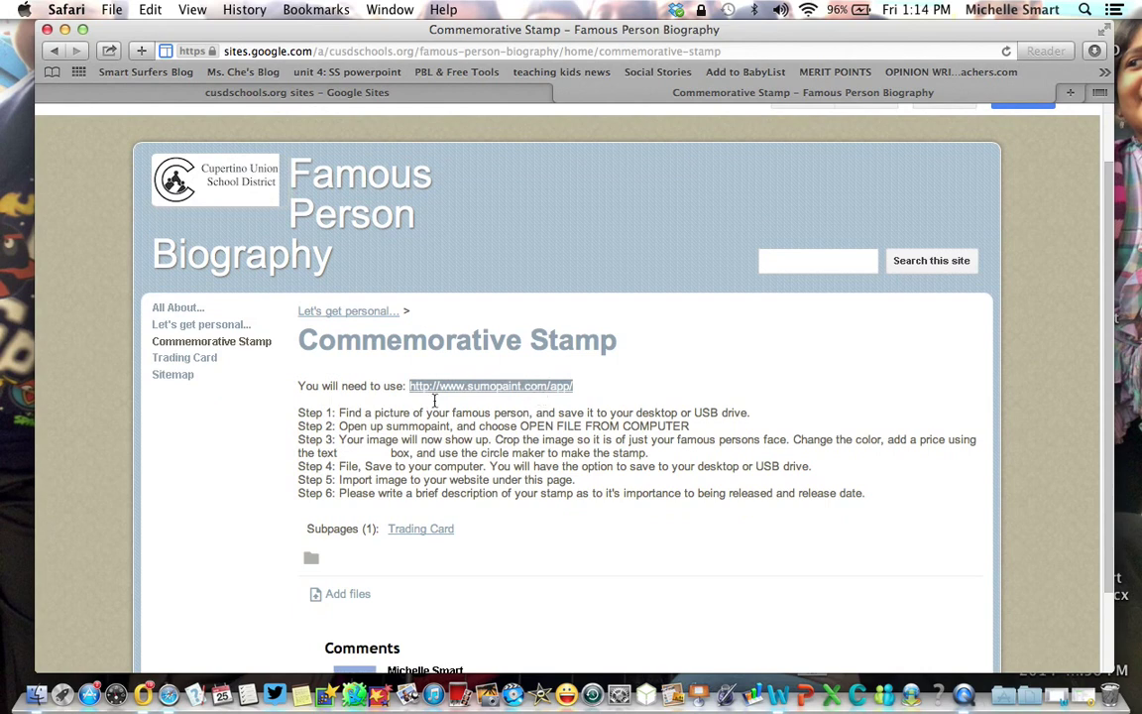
left_click(310, 414)
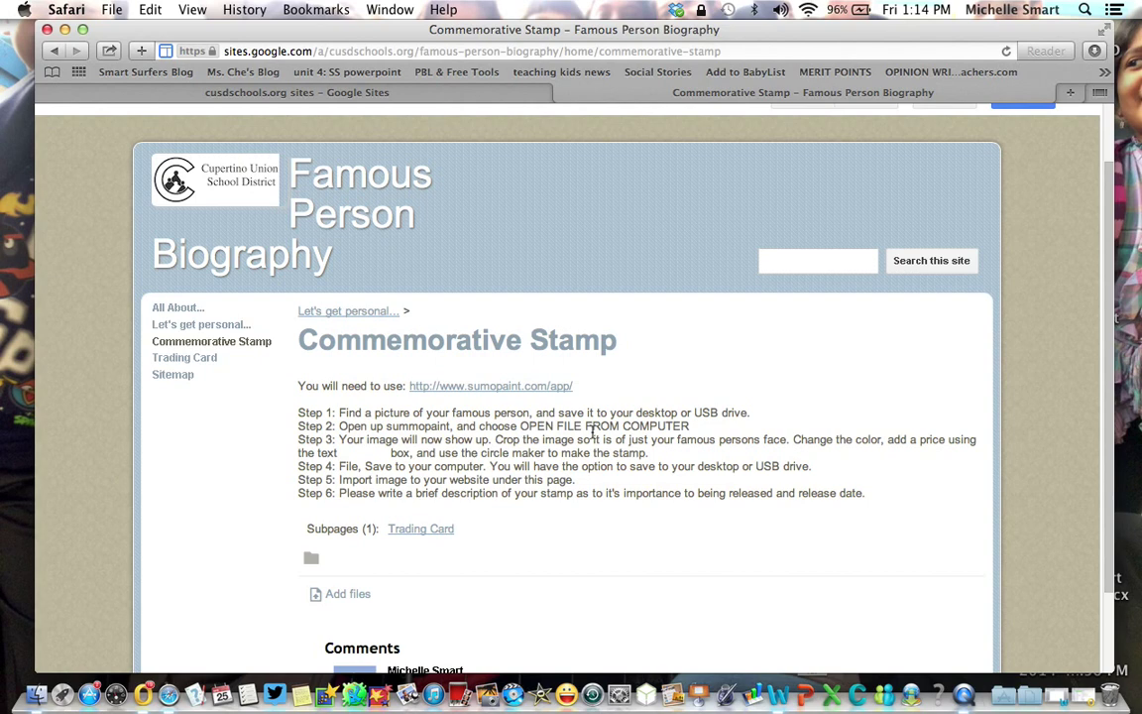
left_click(526, 393)
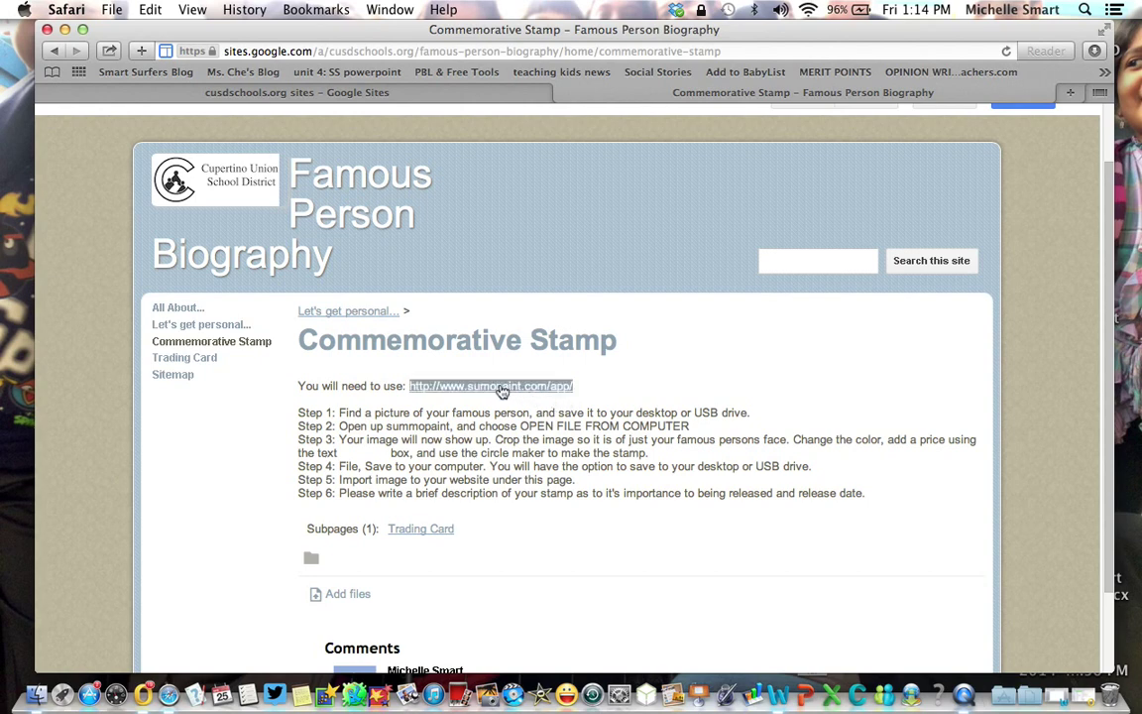
- Launch the Sumopaint web app from sumopaint.com/app and choose 'Open file from computer'
left_click(497, 394)
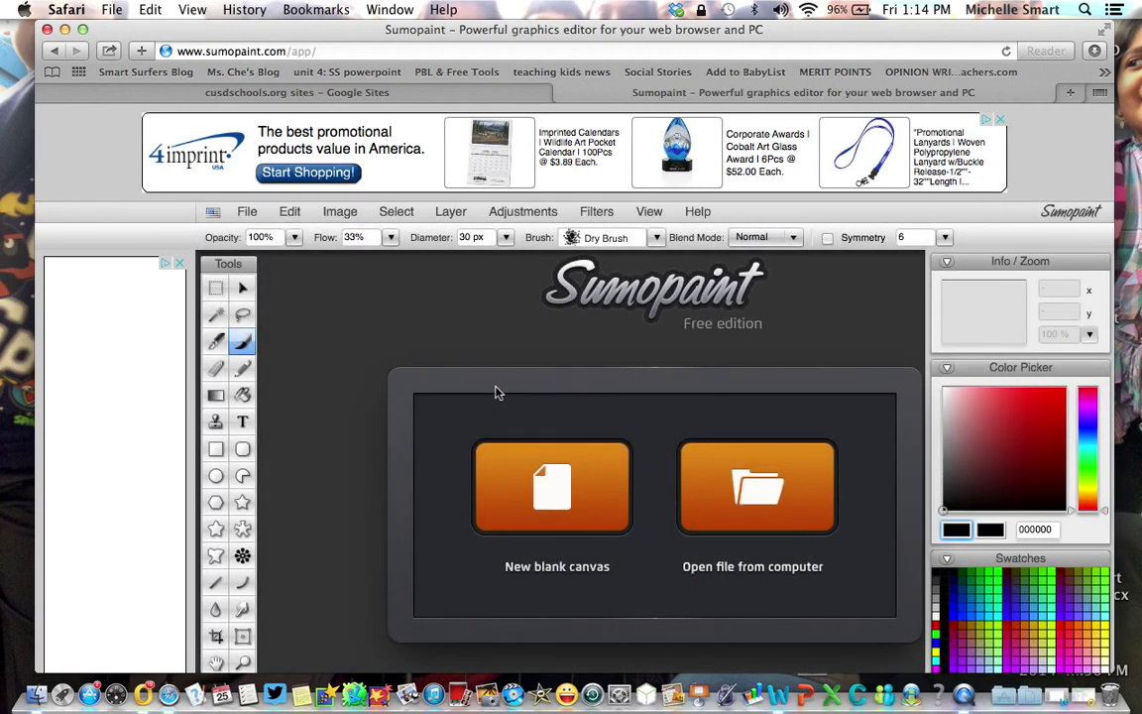
left_click(761, 498)
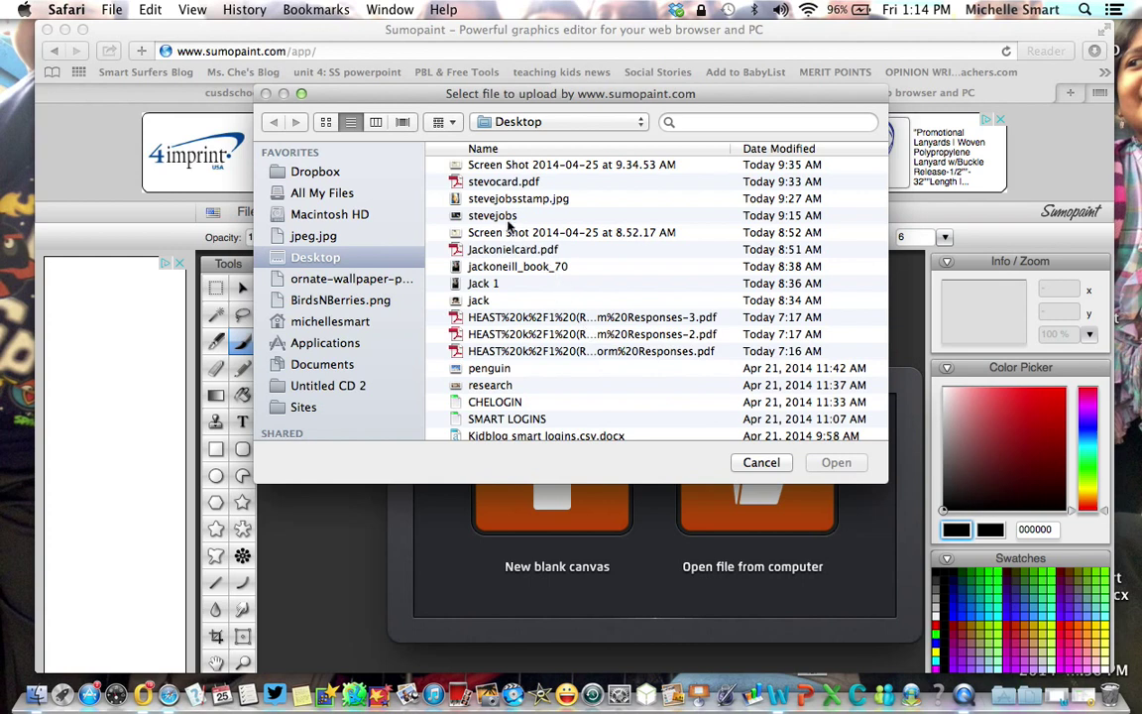
- Open the stevejobs photo from the Desktop in Sumopaint
double_click(495, 216)
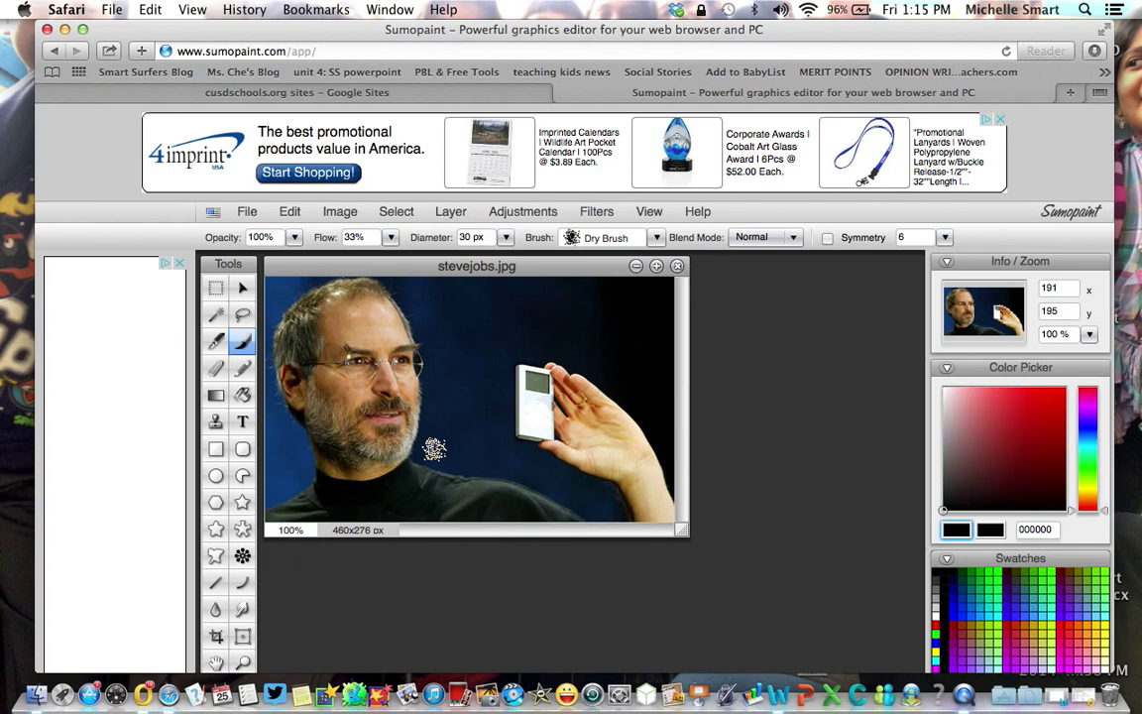
- Crop the 460x276 px photo to a 201x229 px selection around Steve Jobs's face
left_click(217, 289)
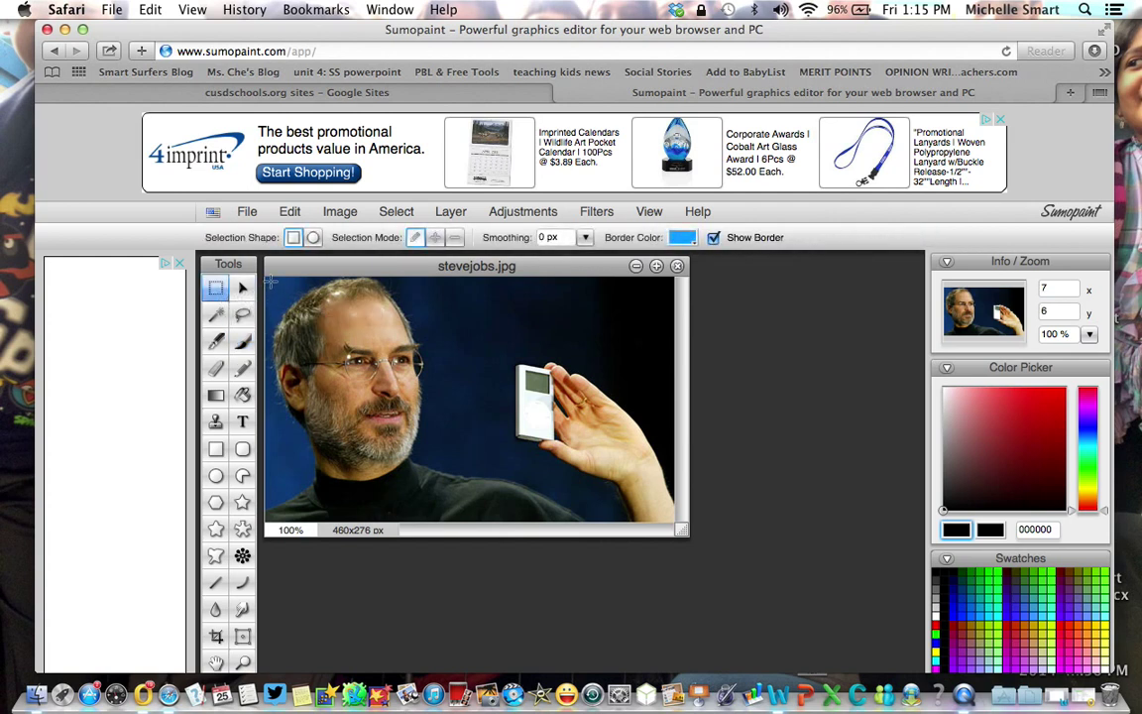
left_click_drag(270, 281, 450, 484)
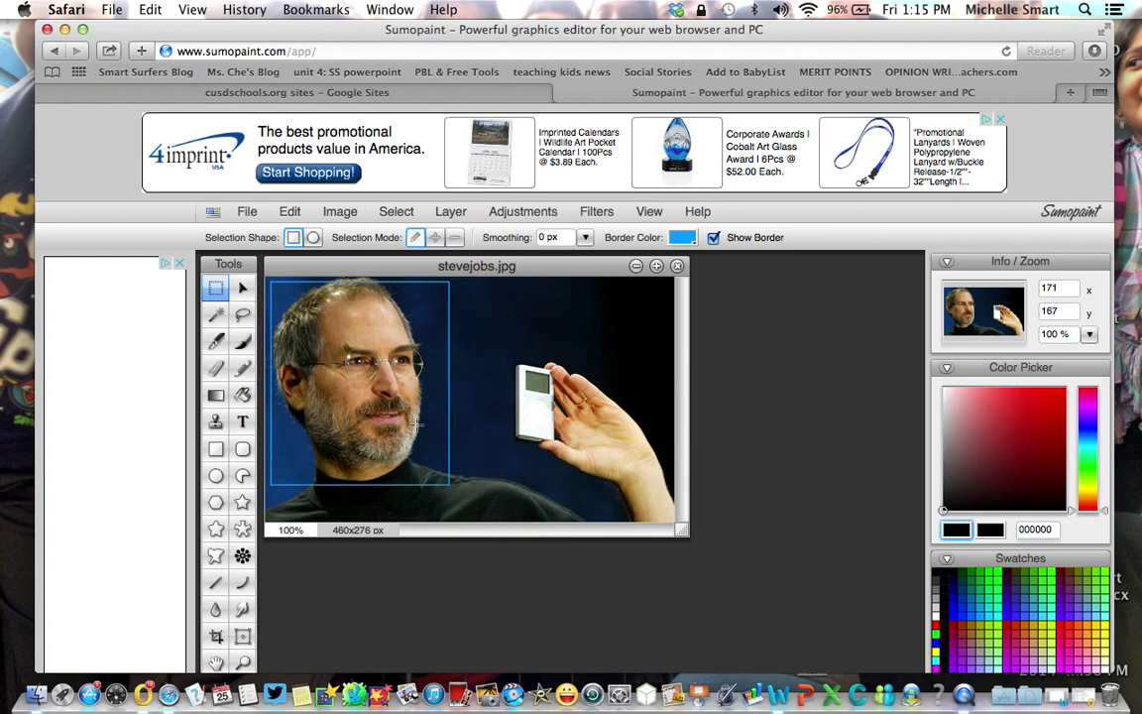
left_click(358, 214)
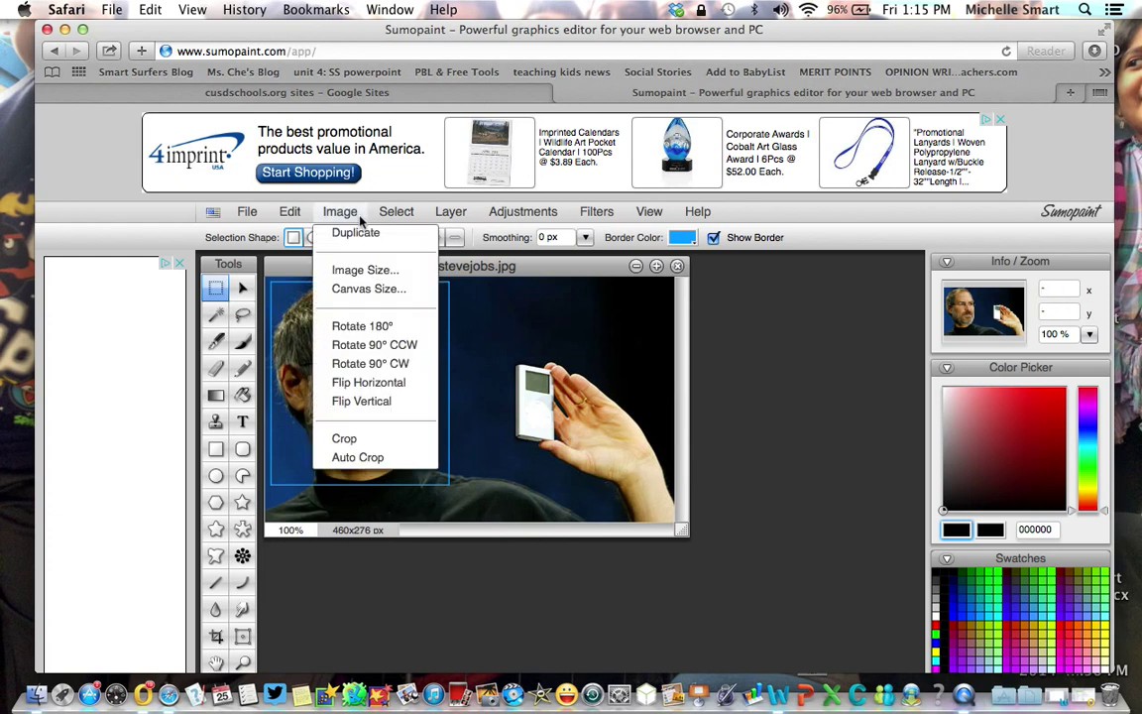
left_click(344, 439)
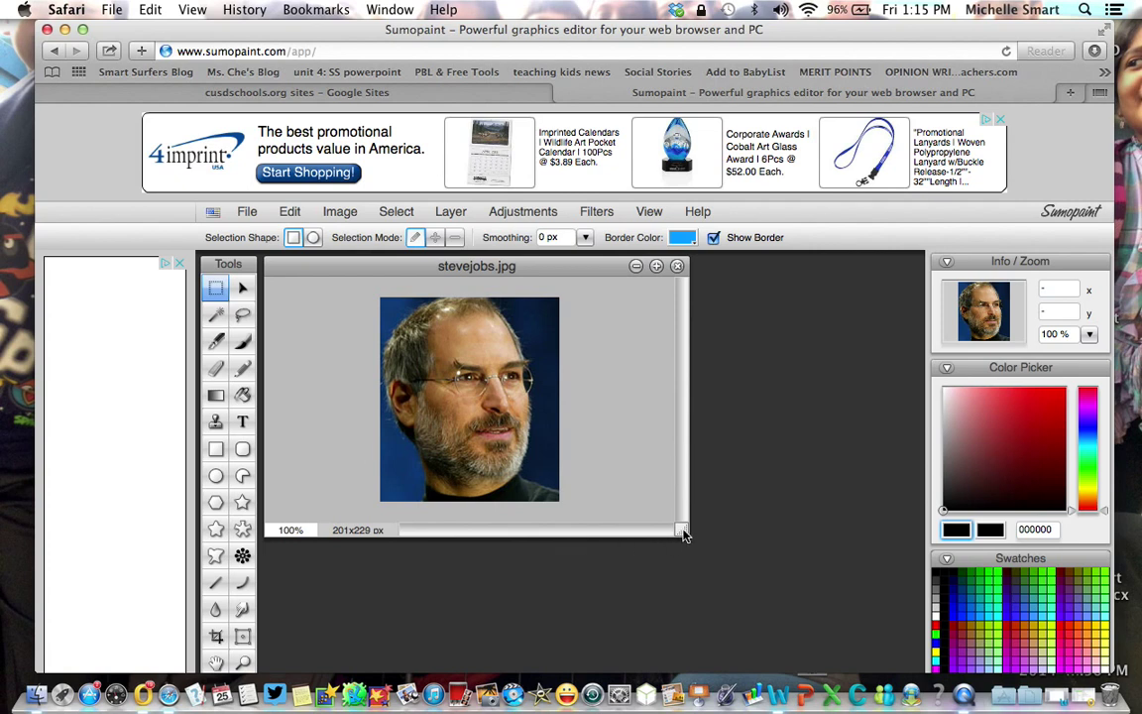
left_click_drag(681, 530, 916, 654)
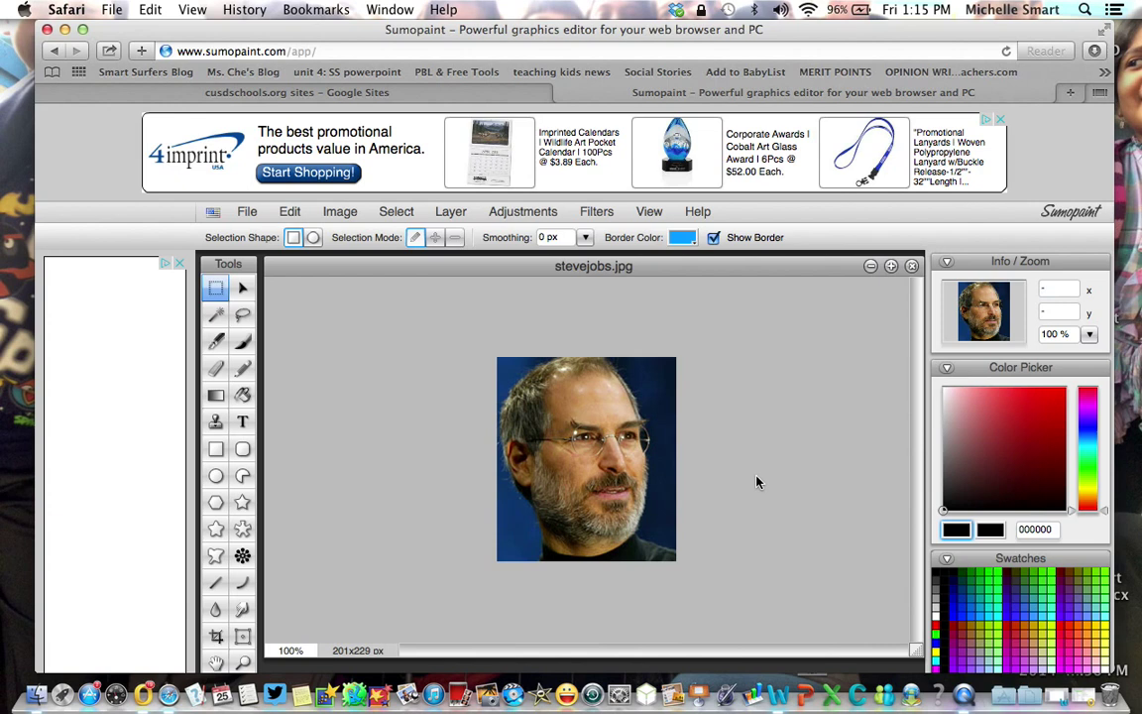
- Show the Layers panel and try the Overlay blend mode on the Background layer
left_click(948, 559)
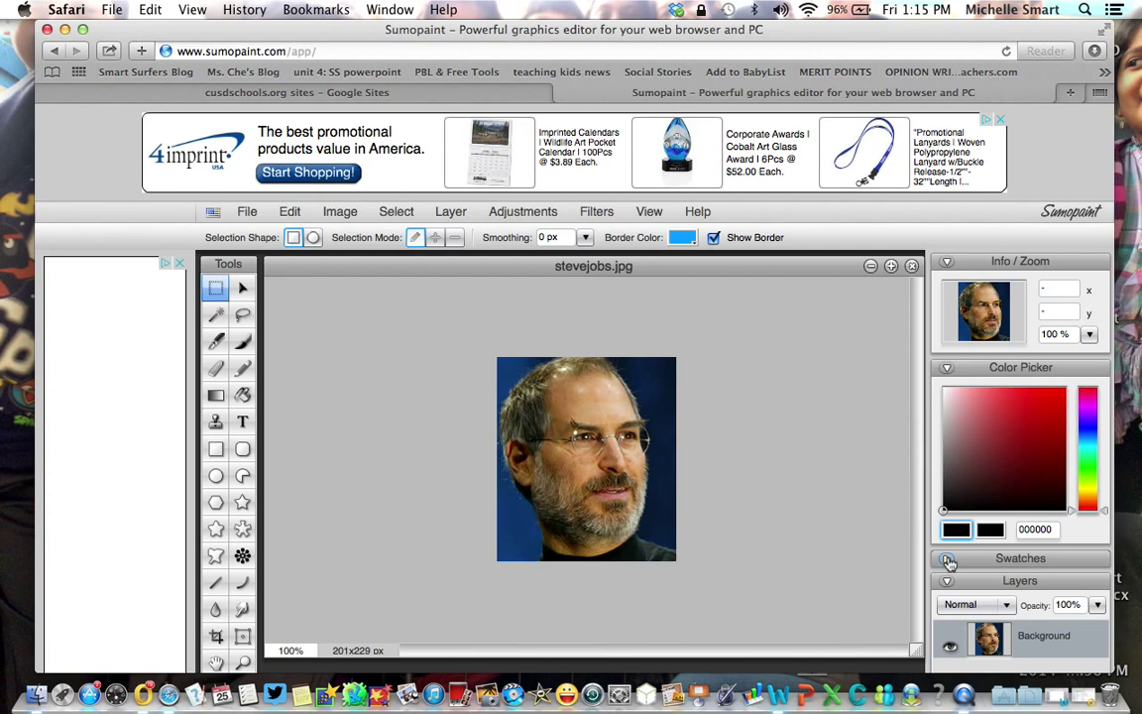
left_click(1006, 606)
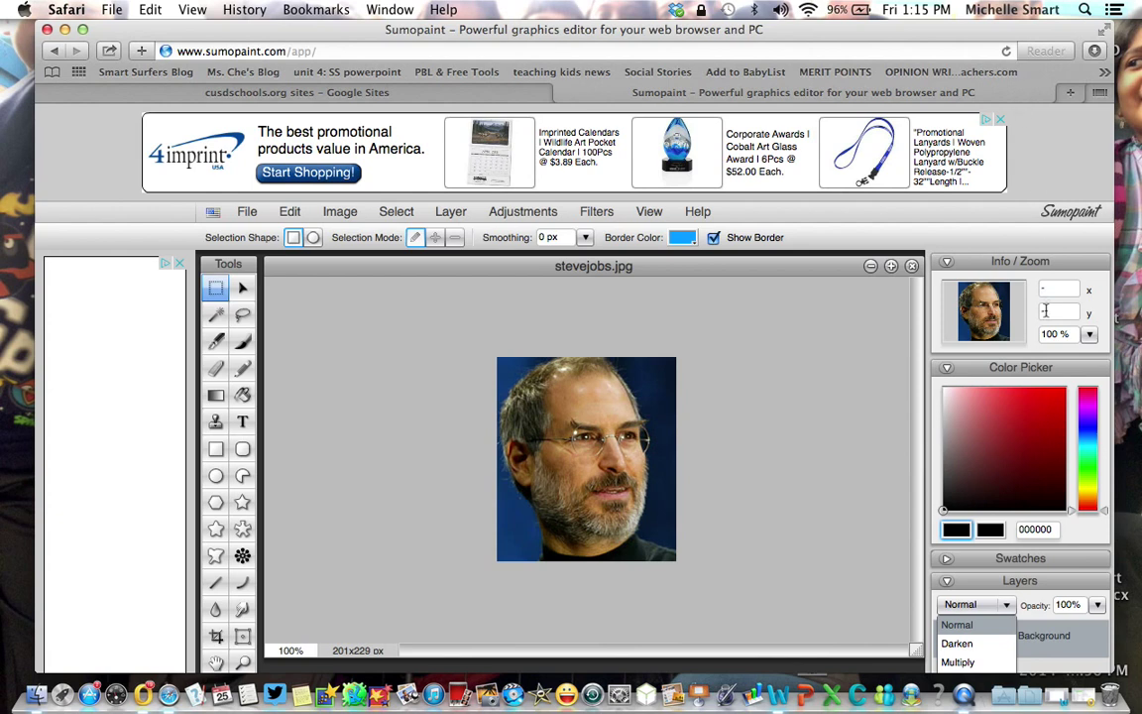
scroll(976, 620, "down", 2)
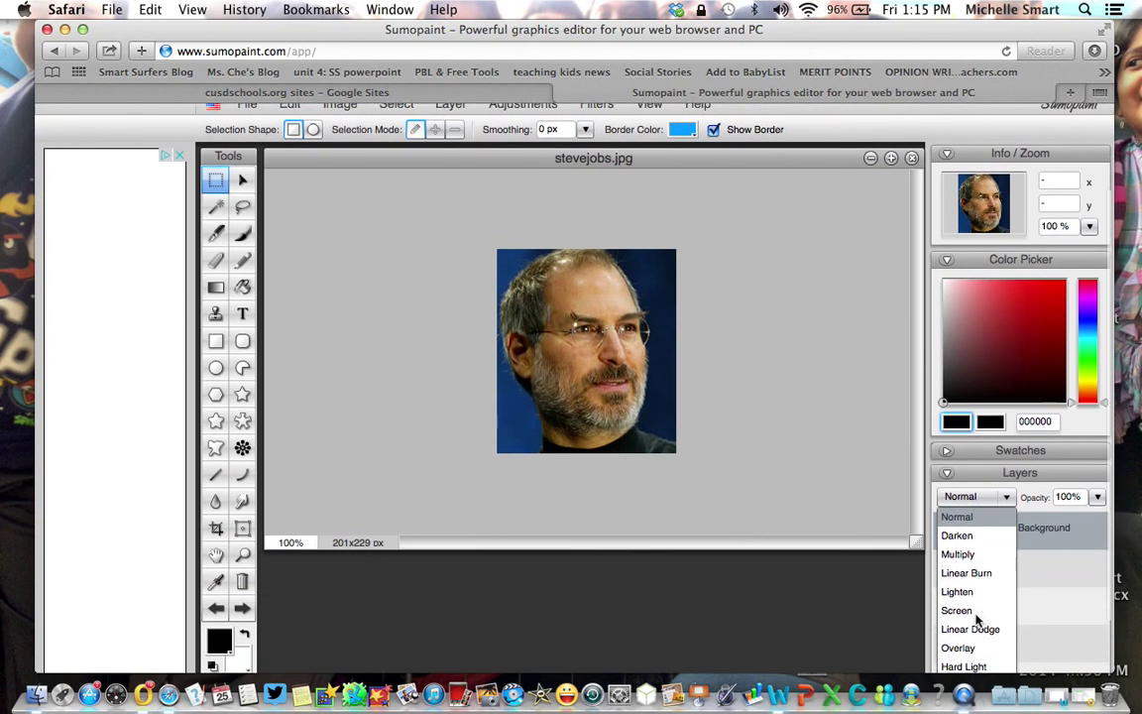
left_click(947, 262)
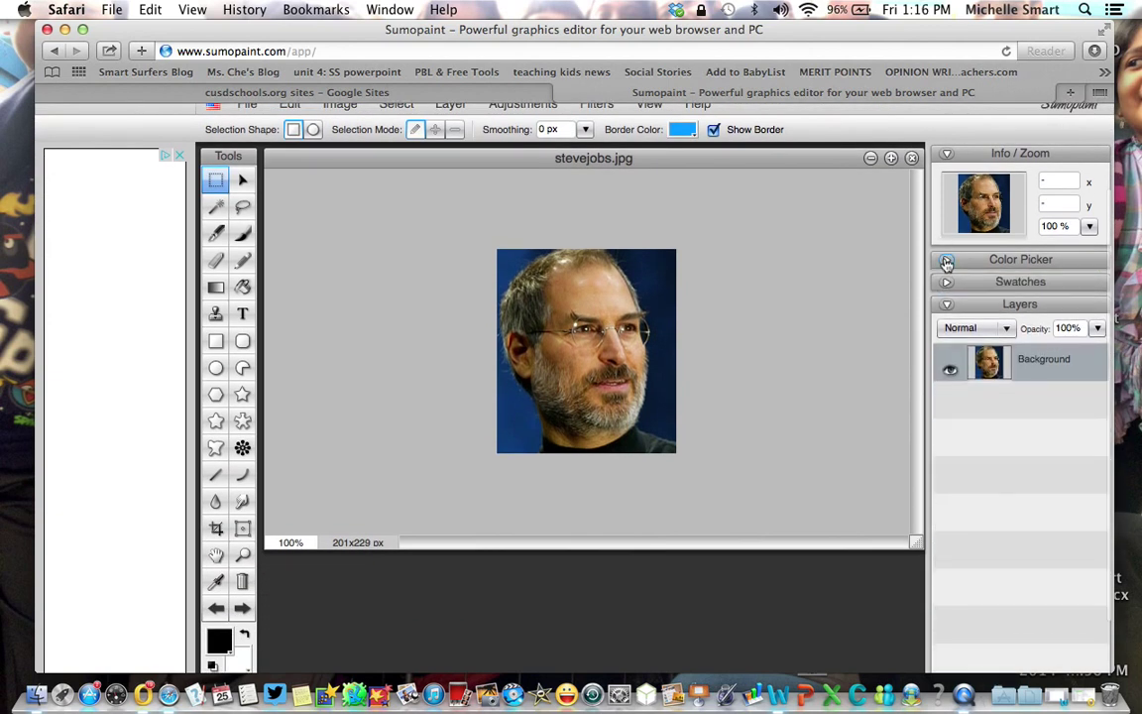
left_click(1007, 328)
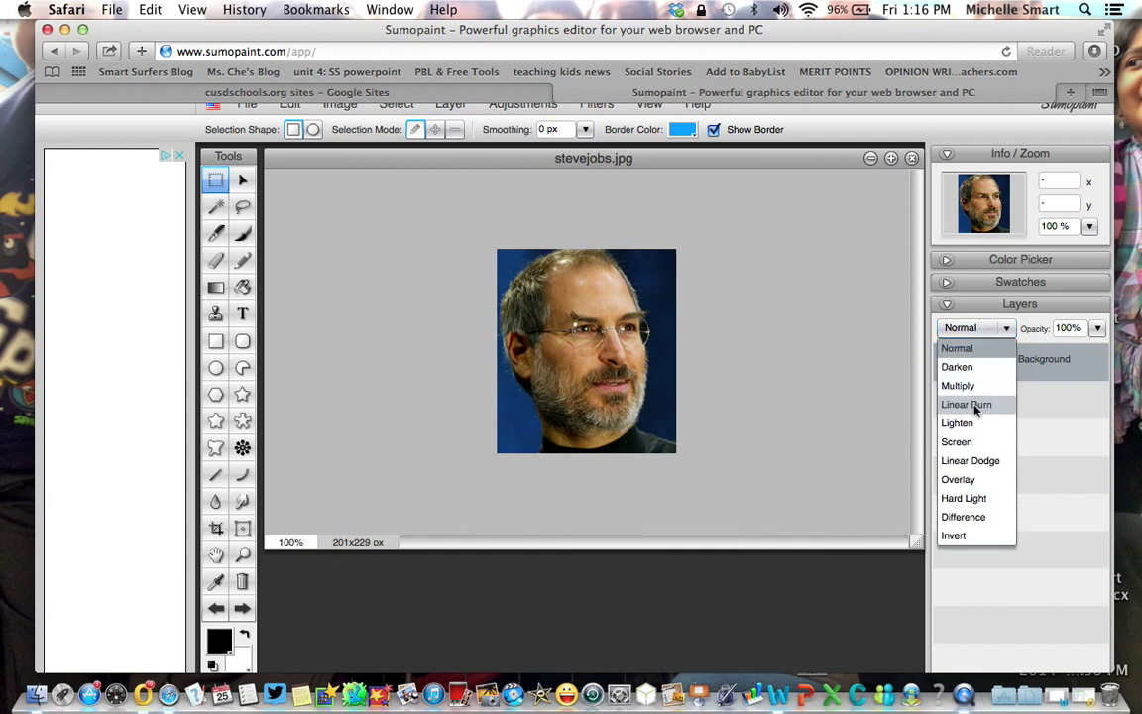
left_click(967, 479)
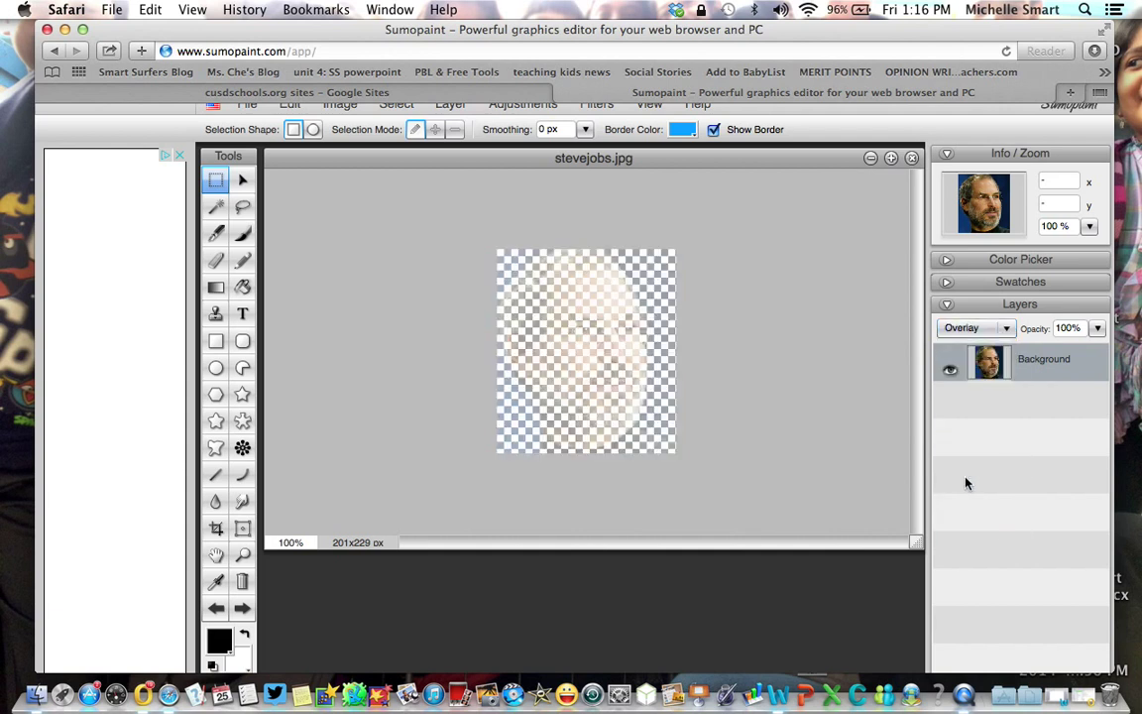
- Compare the Darken, Multiply, Linear Burn and Screen blend modes, settling on Multiply
left_click(1006, 330)
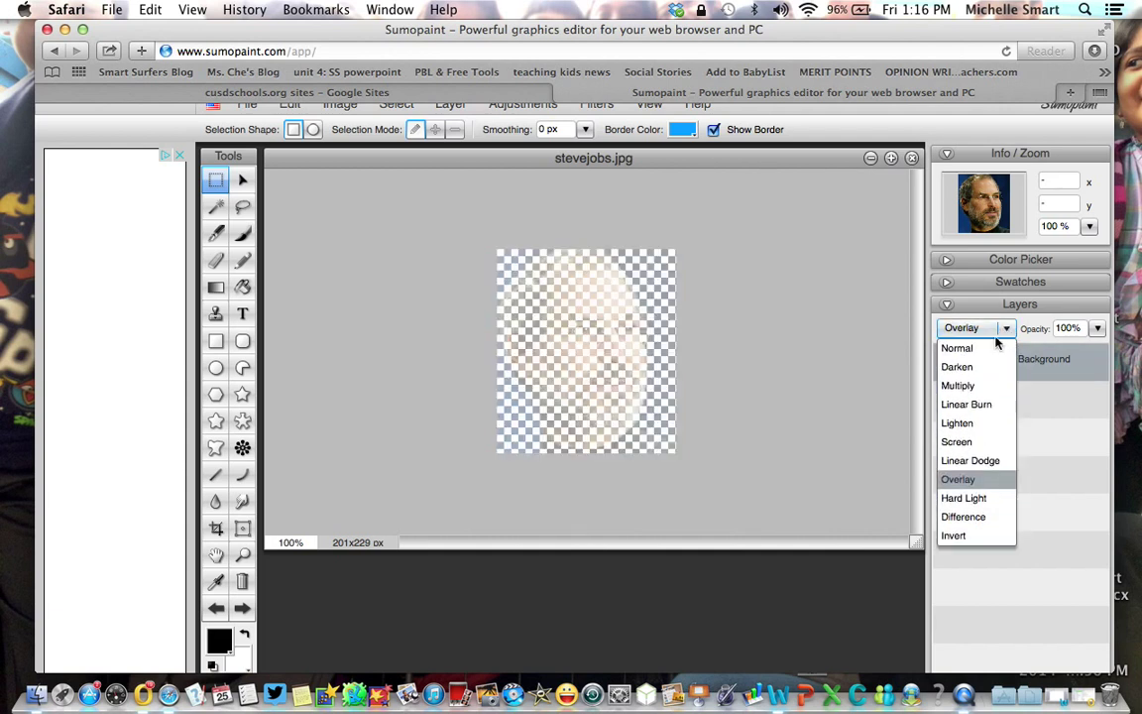
left_click(953, 366)
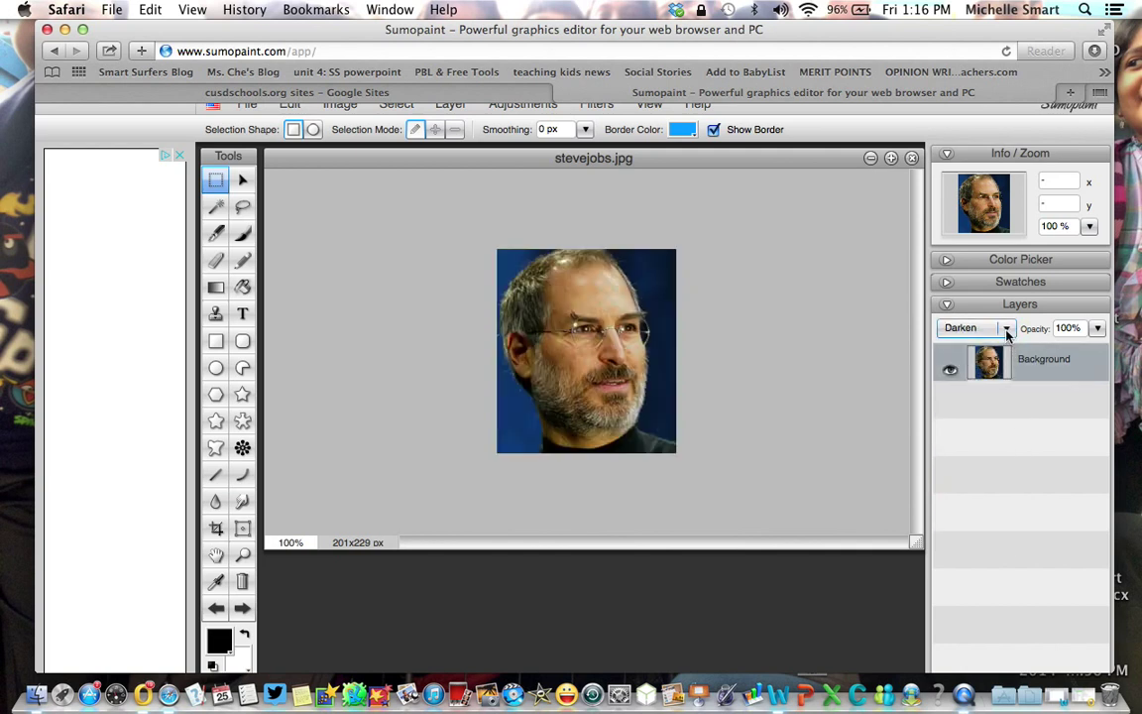
left_click(1005, 328)
left_click(984, 396)
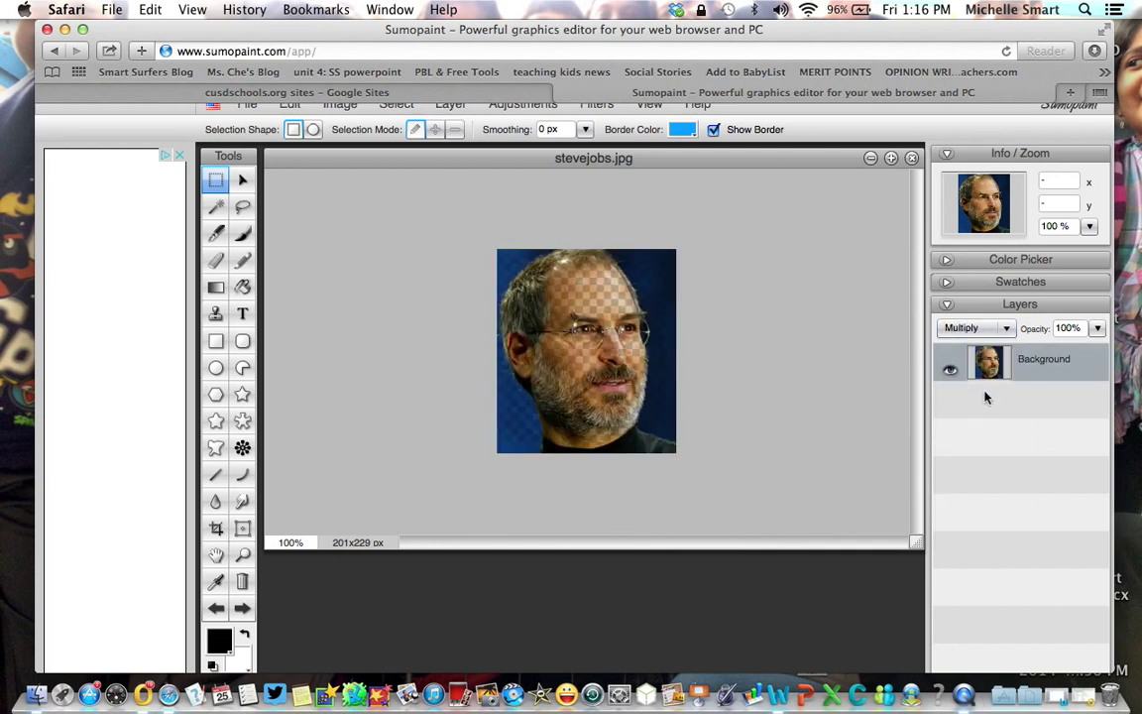
left_click(1008, 331)
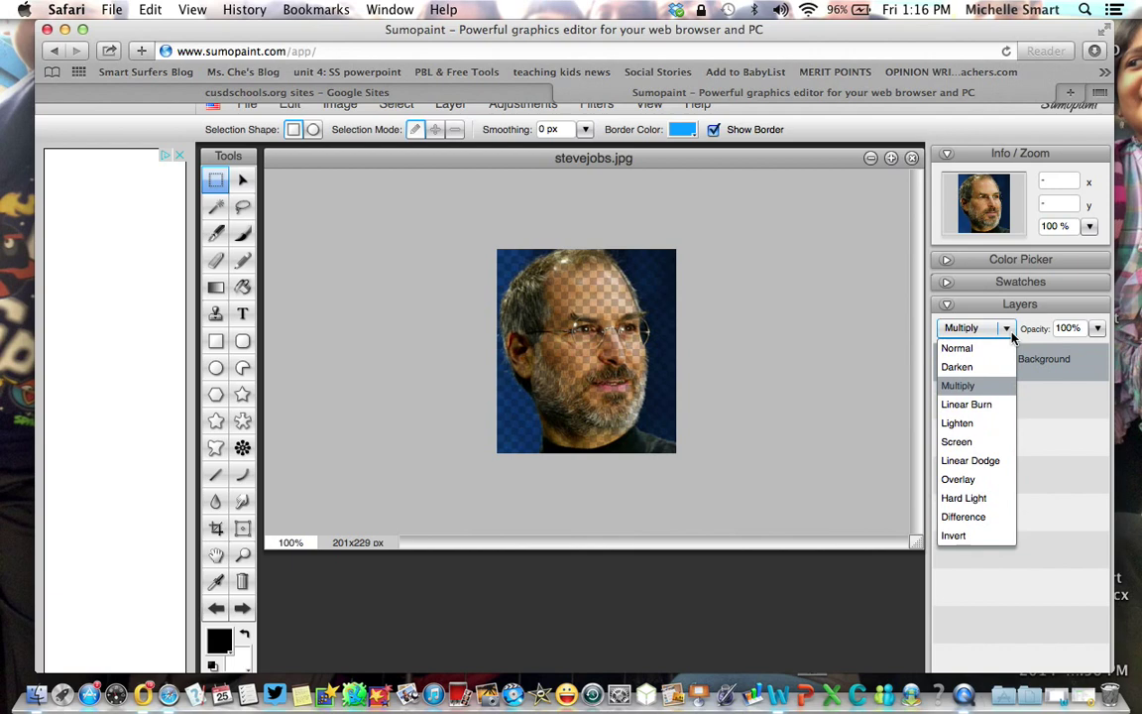
left_click(991, 403)
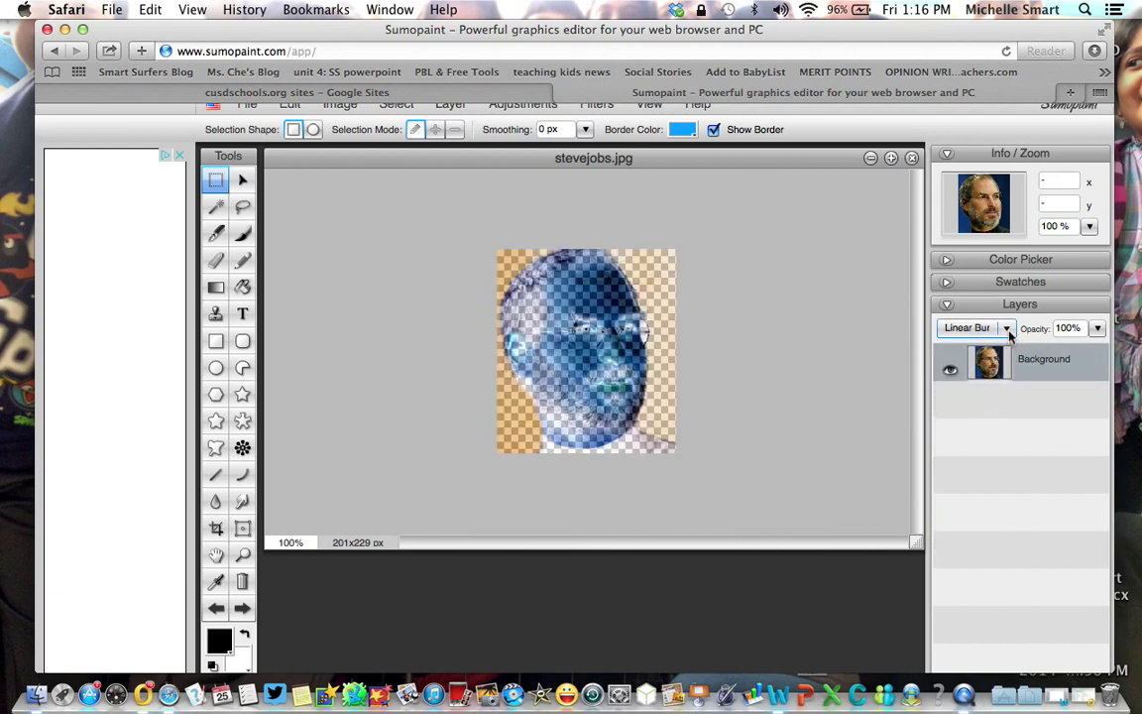
left_click(1006, 328)
left_click(958, 424)
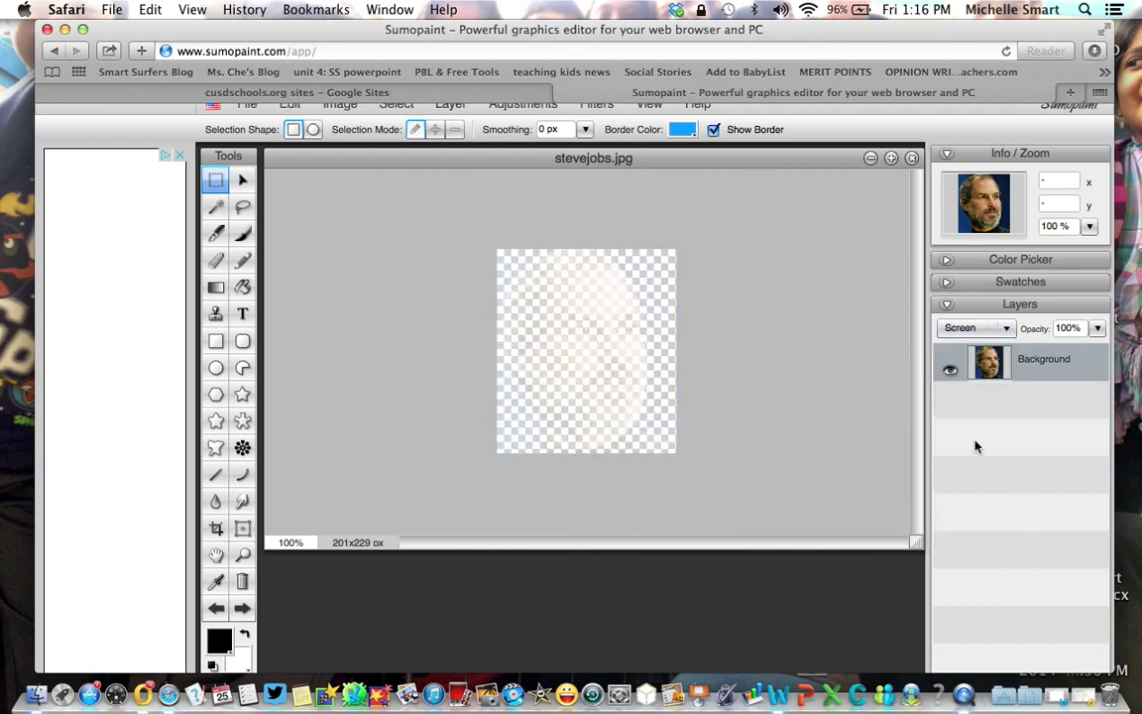
left_click(1001, 328)
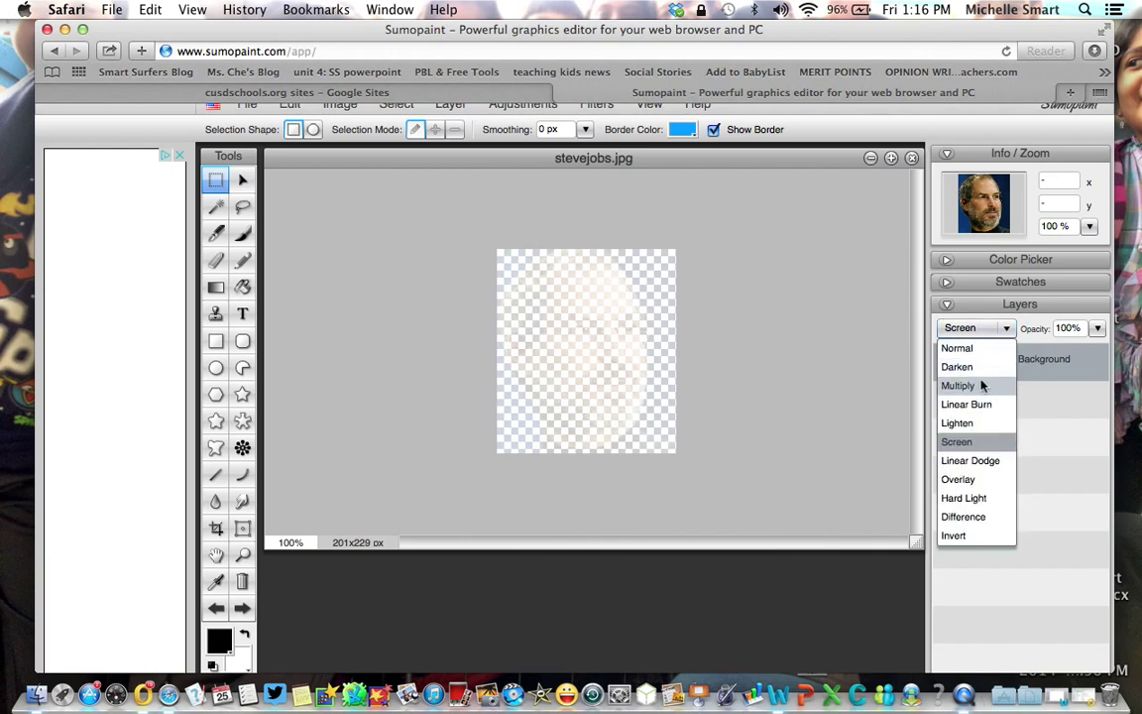
left_click(976, 385)
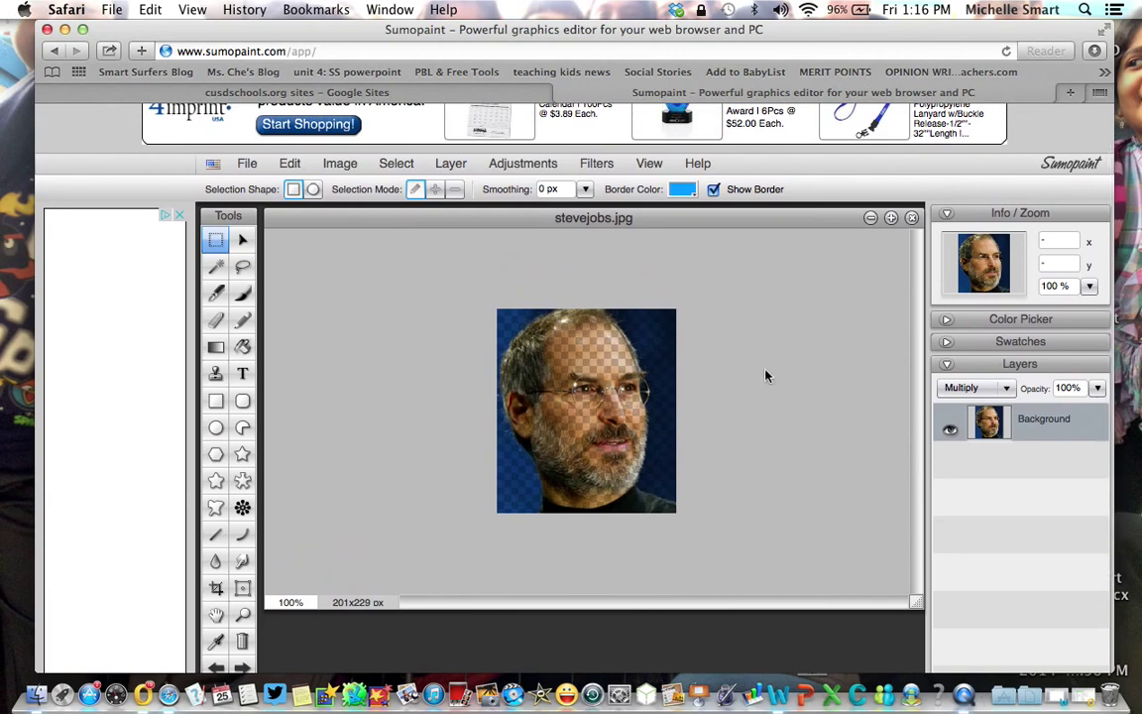
- Select the Circle Tool and set its fill to the light silver gradient preset
left_click(218, 428)
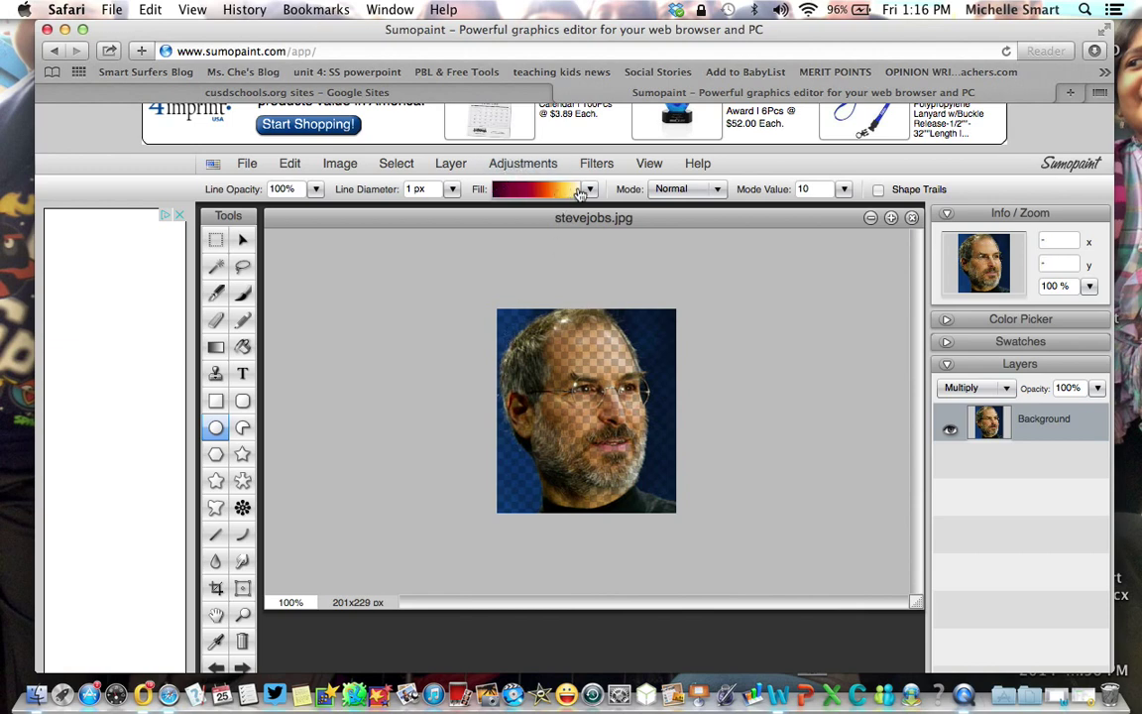
left_click(525, 189)
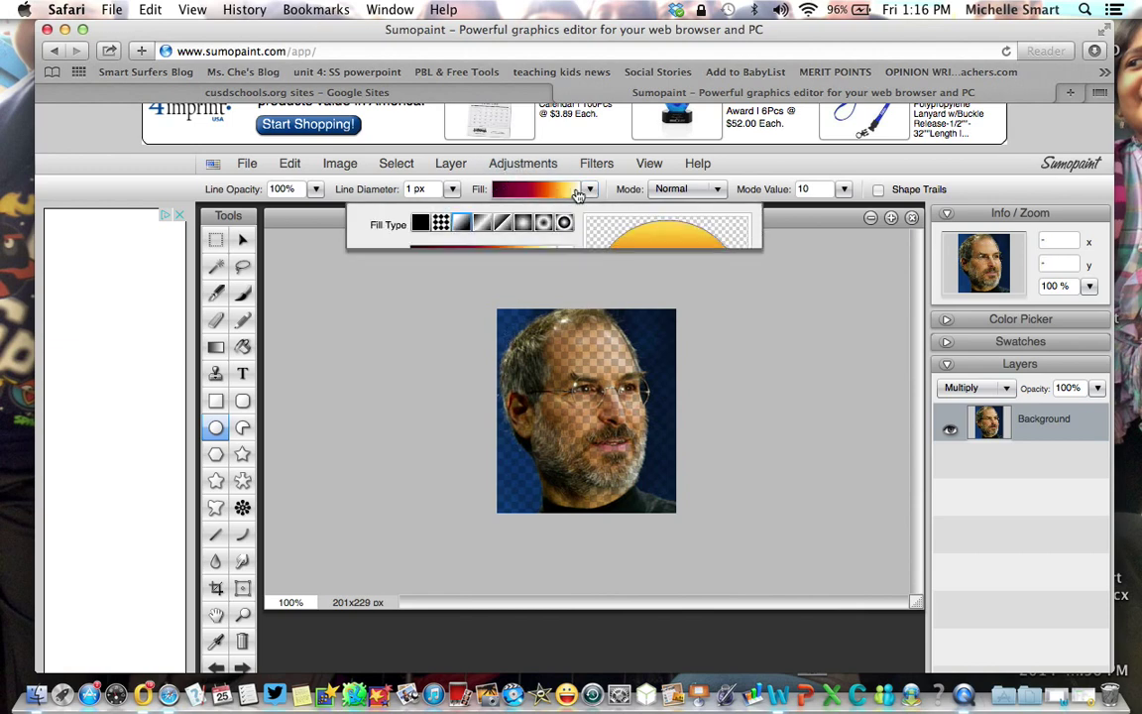
left_click(555, 256)
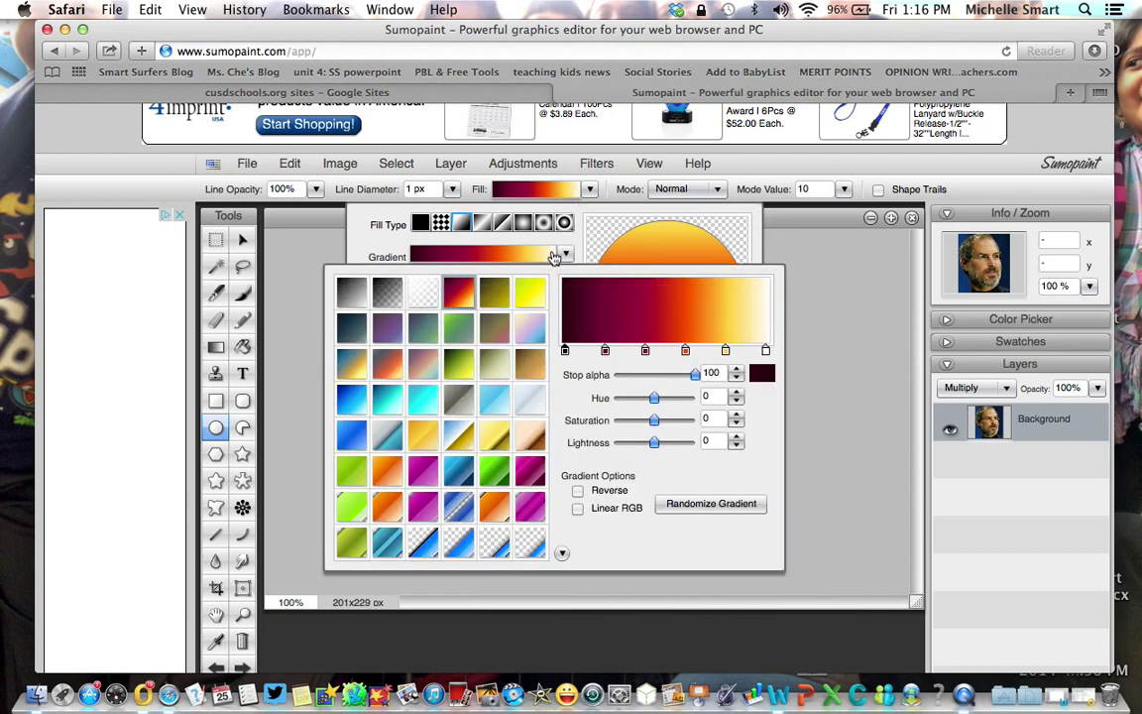
left_click(561, 553)
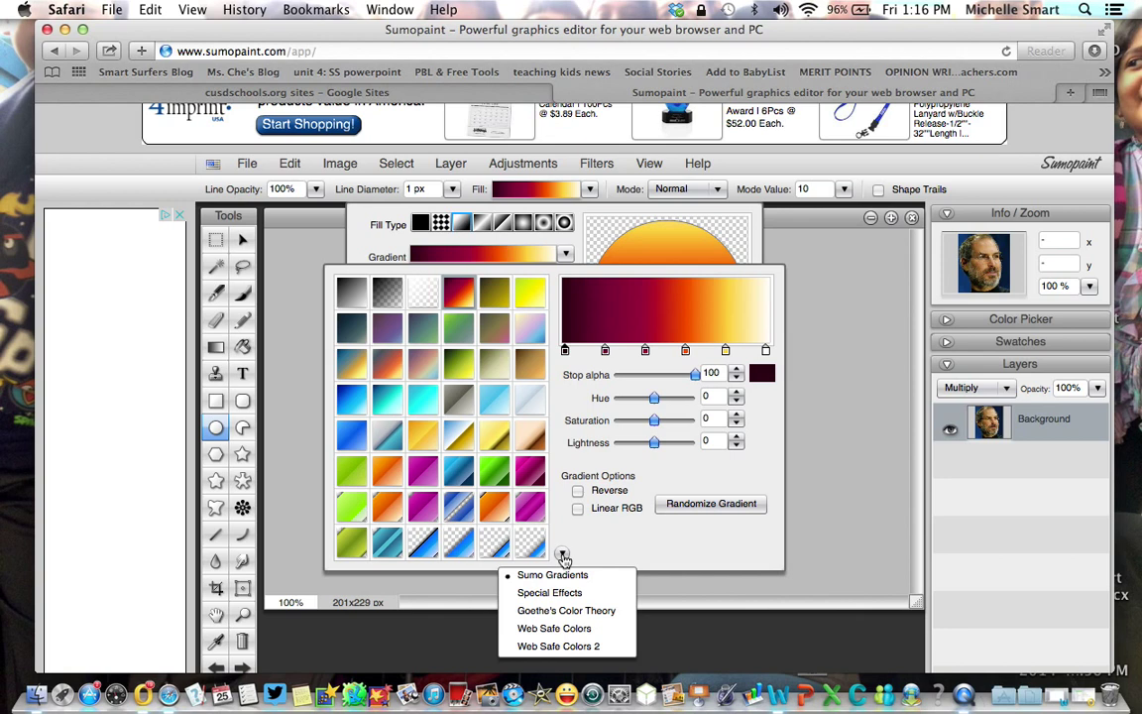
left_click(561, 555)
left_click(560, 555)
left_click(526, 407)
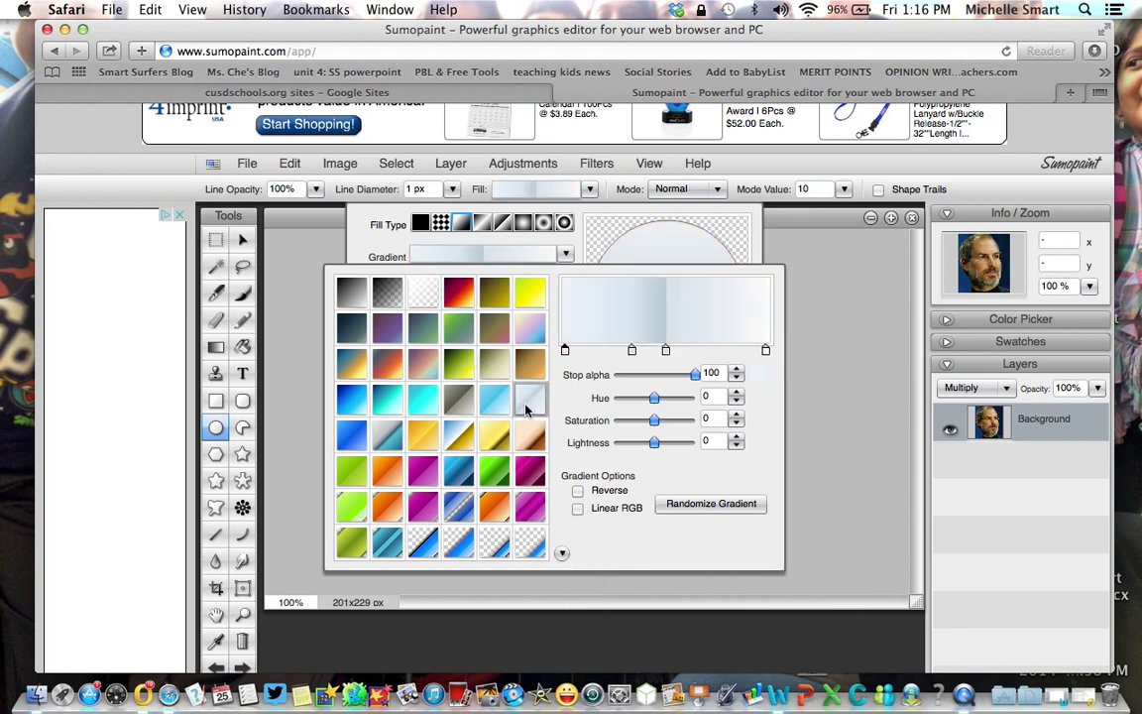
left_click(826, 308)
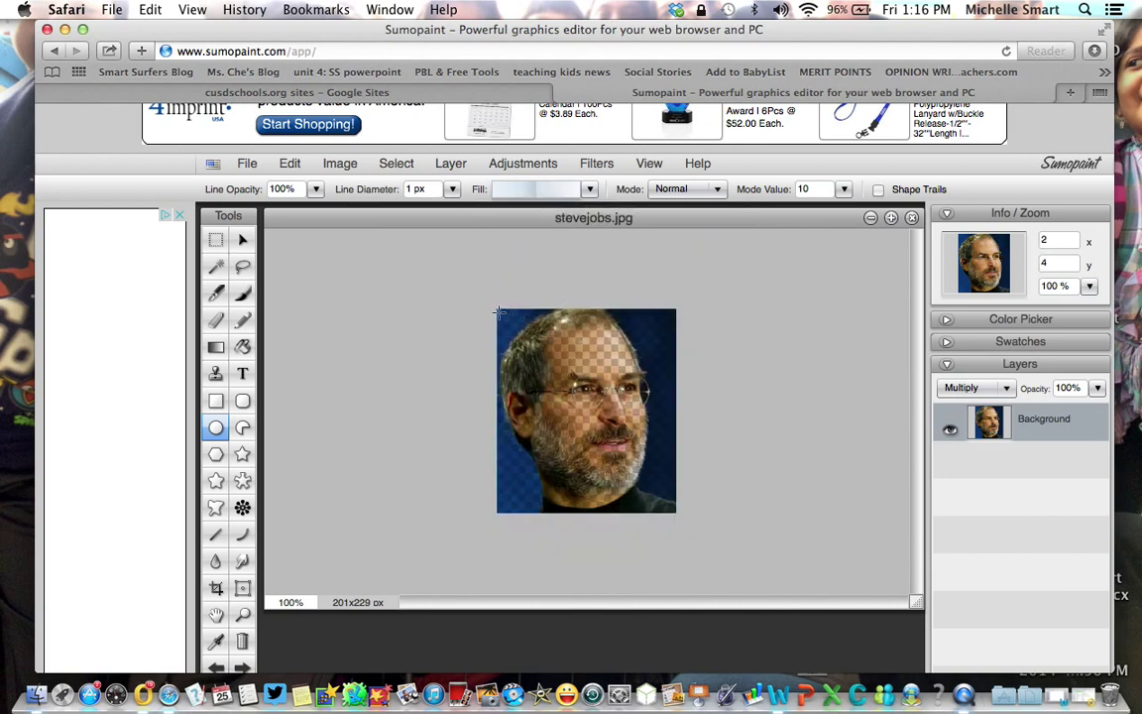
- Draw small silver circles along the top edge and down the right edge of the portrait
left_click_drag(499, 311, 552, 319)
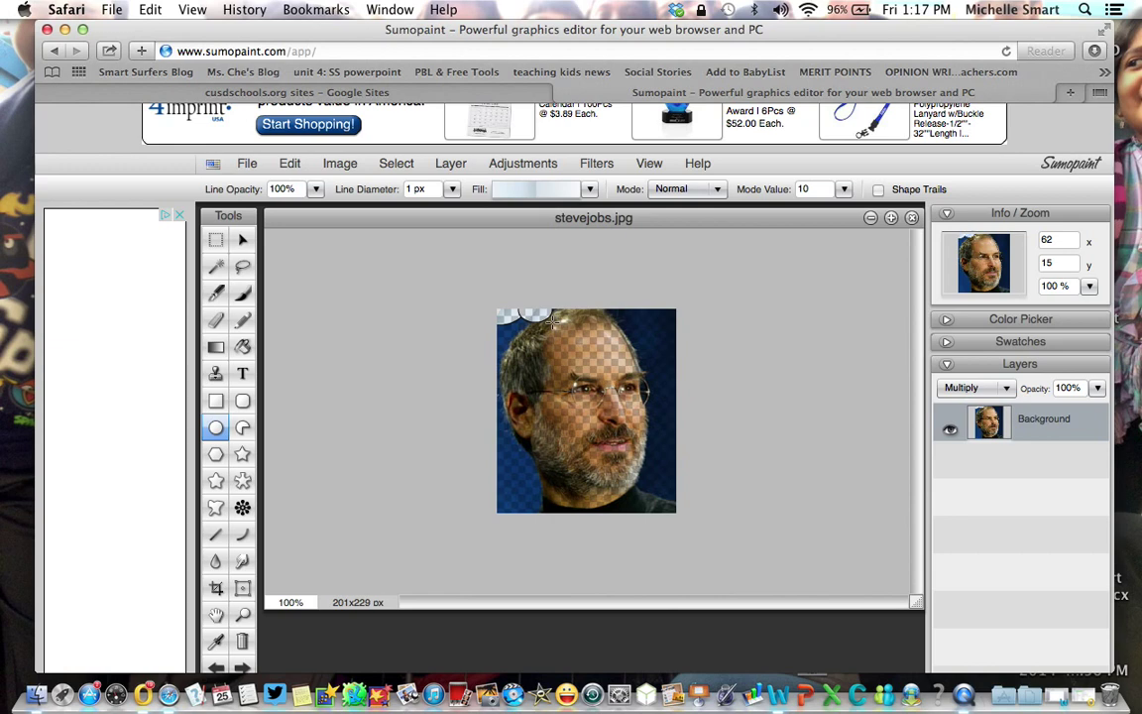
mouse_move(552, 319)
left_mouse_down()
mouse_move(489, 281)
mouse_move(563, 318)
left_mouse_up()
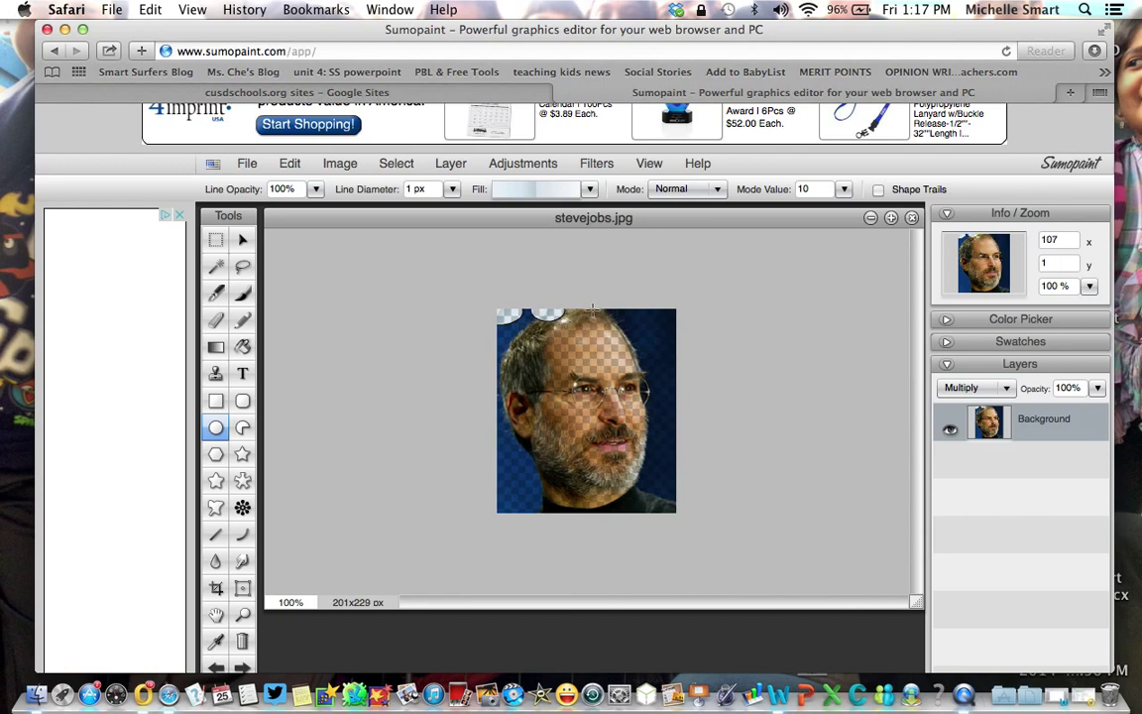
left_click_drag(592, 310, 605, 319)
left_click_drag(633, 311, 649, 318)
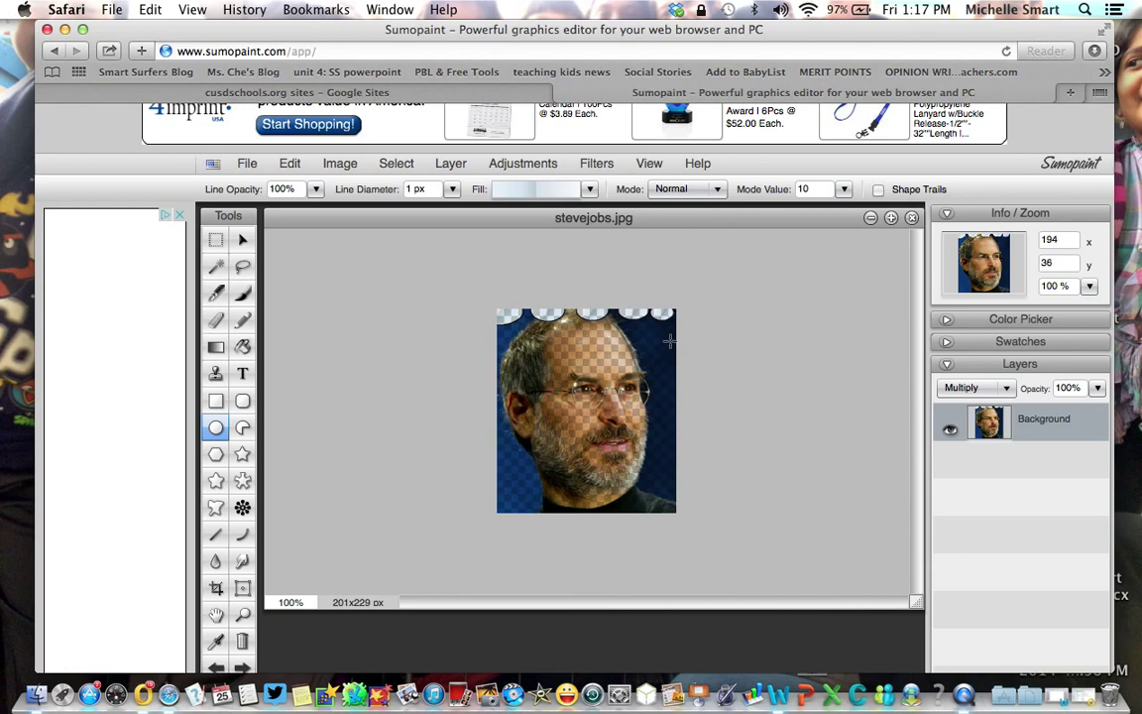
left_click_drag(672, 341, 662, 384)
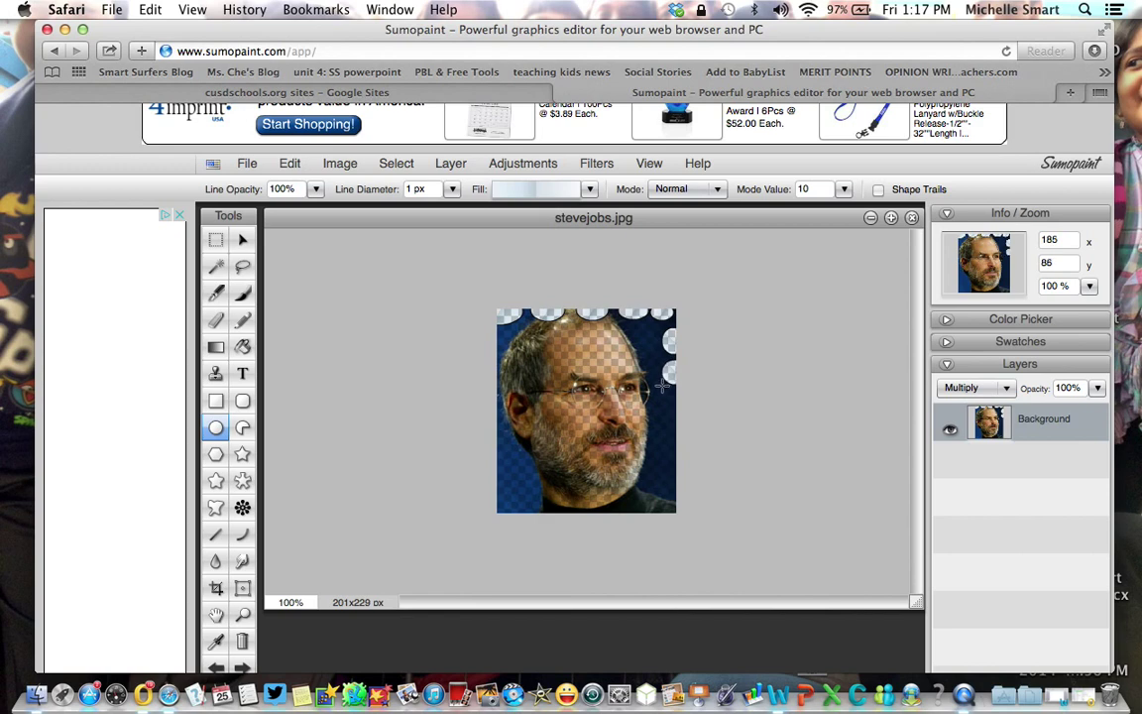
left_click_drag(671, 408, 663, 415)
left_click_drag(672, 433, 663, 439)
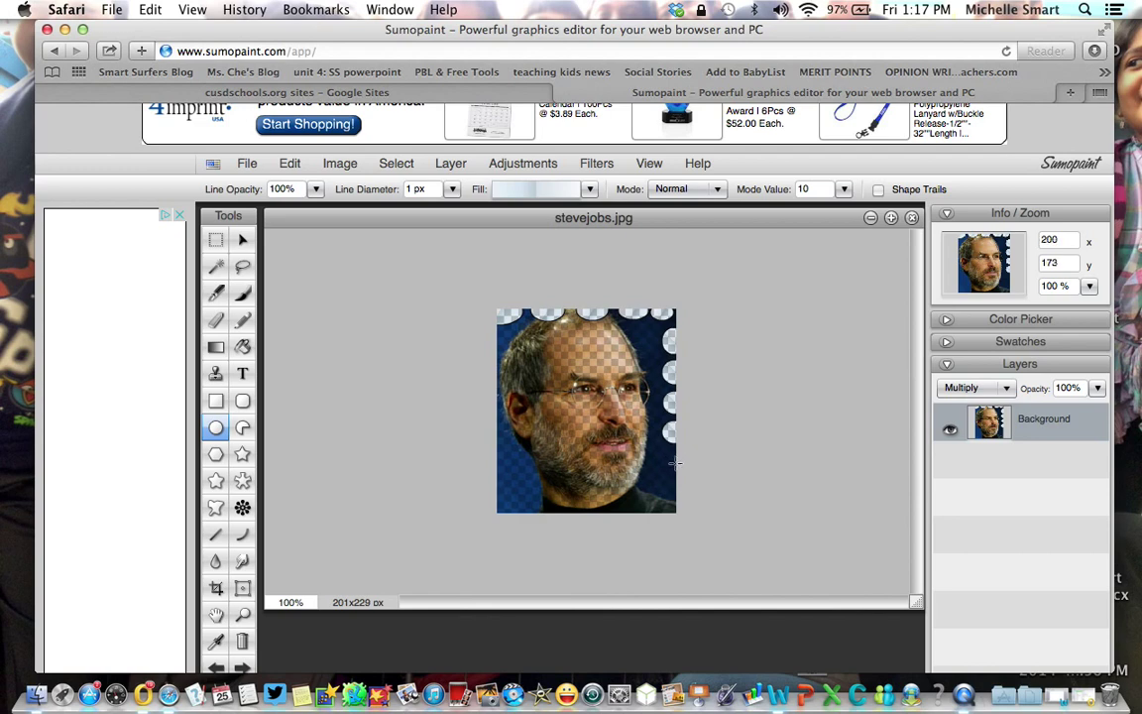
left_click(674, 463)
left_click(672, 493)
- Add circles along the bottom edge and up the left edge to complete the scalloped border
left_click(647, 509)
left_click(612, 509)
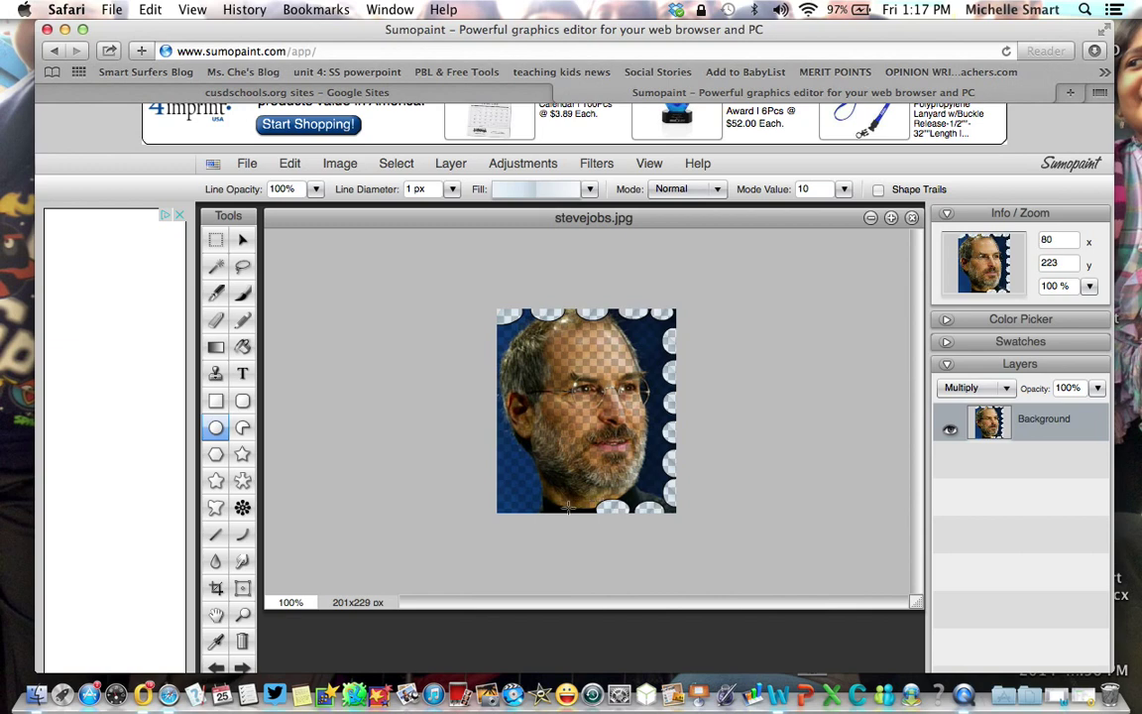
left_click(570, 510)
left_click(529, 509)
left_click(506, 495)
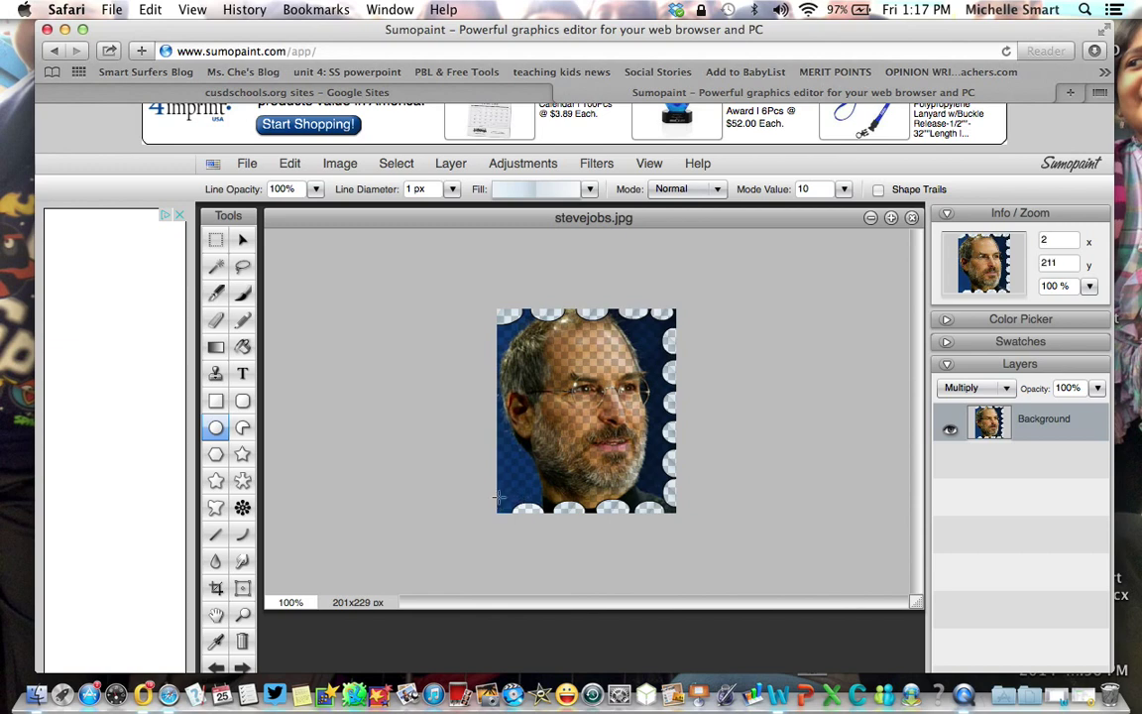
left_click(507, 446)
left_click(500, 406)
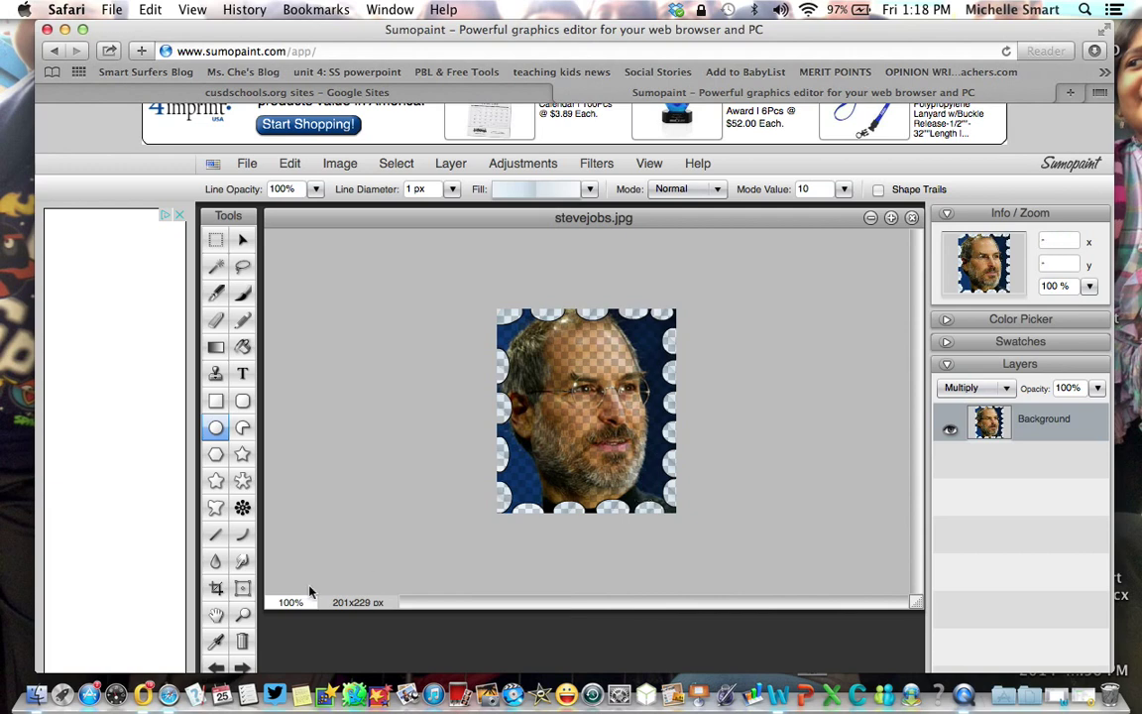
scroll(218, 550, "down", 5)
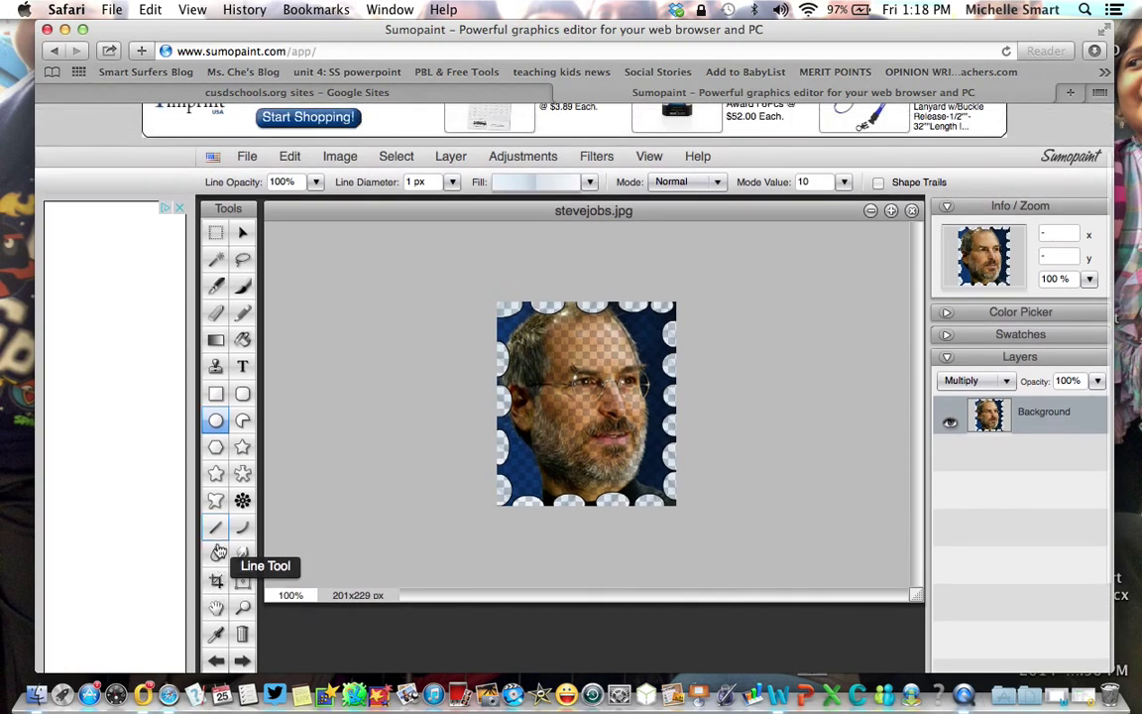
scroll(218, 550, "up", 5)
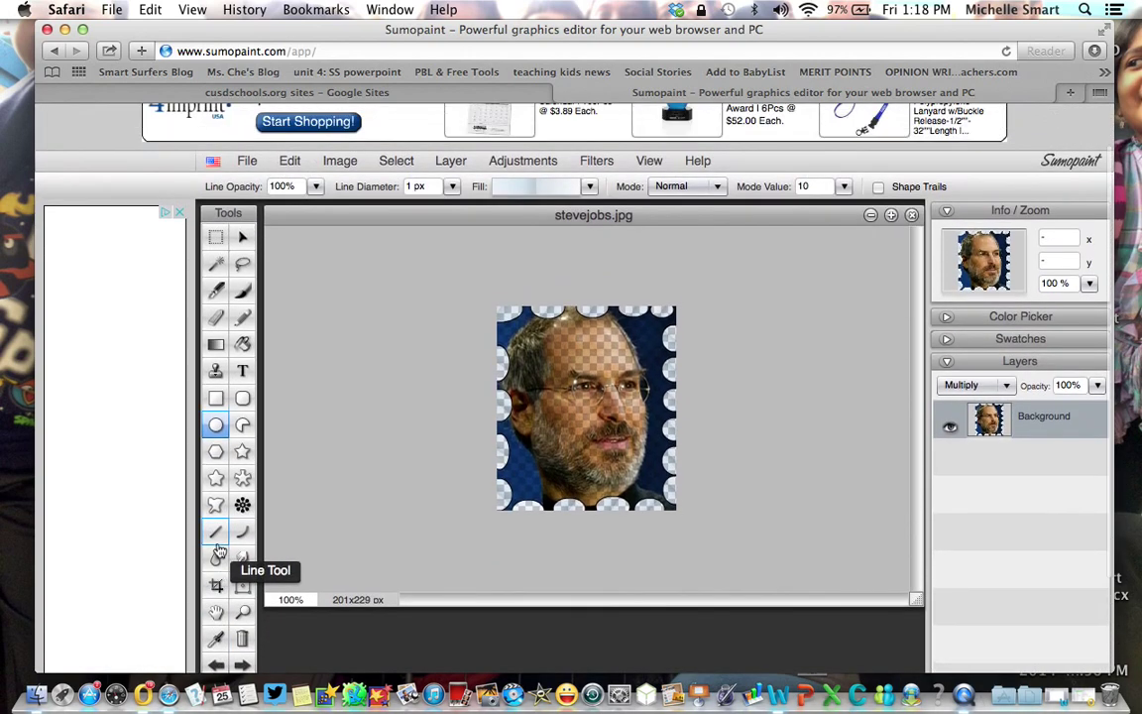
- Add a text box near the bottom-right and type 45 in red (e91313)
left_click(241, 372)
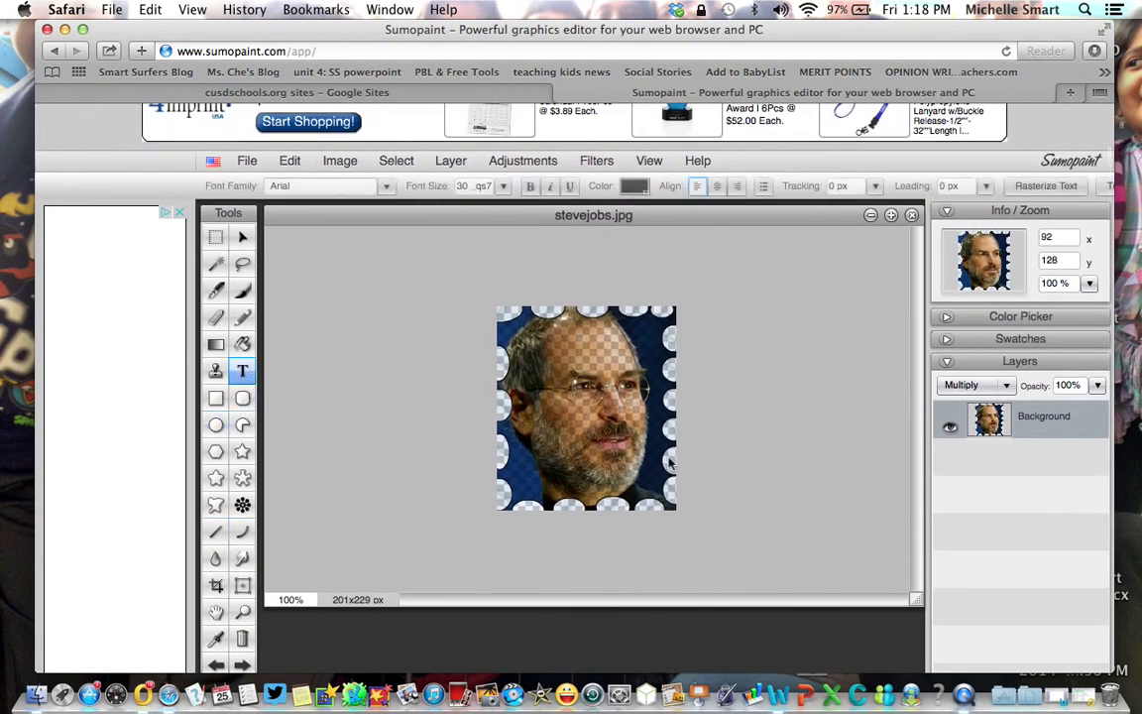
left_click(600, 453)
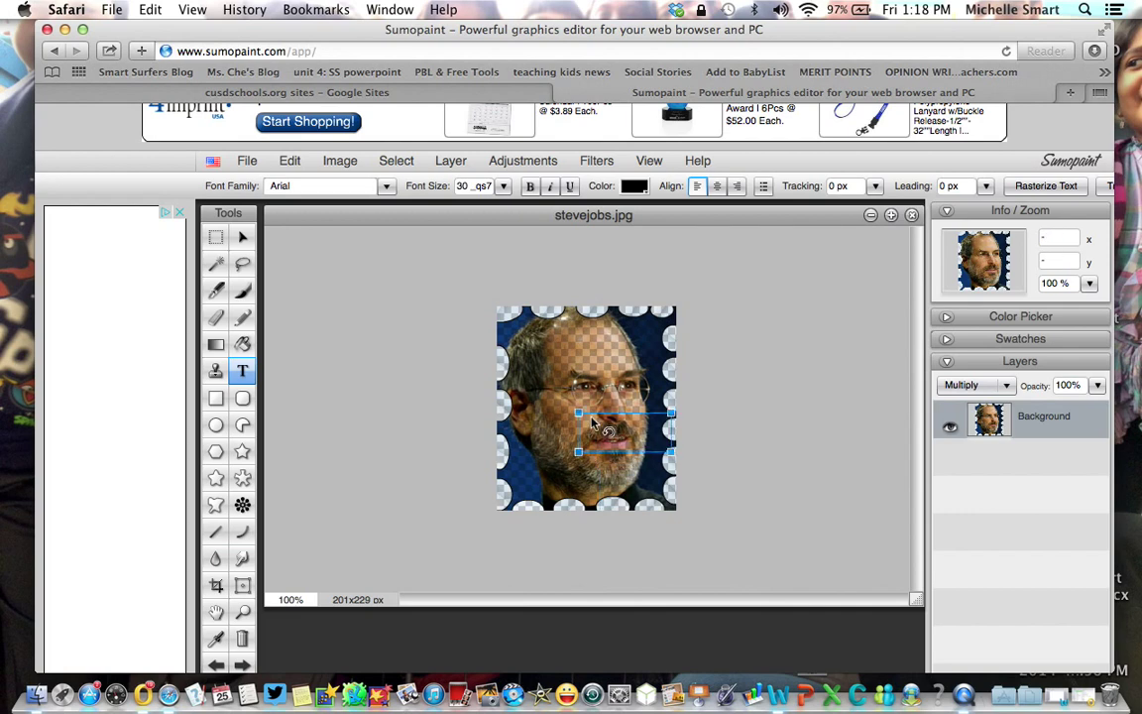
left_click_drag(567, 445, 646, 486)
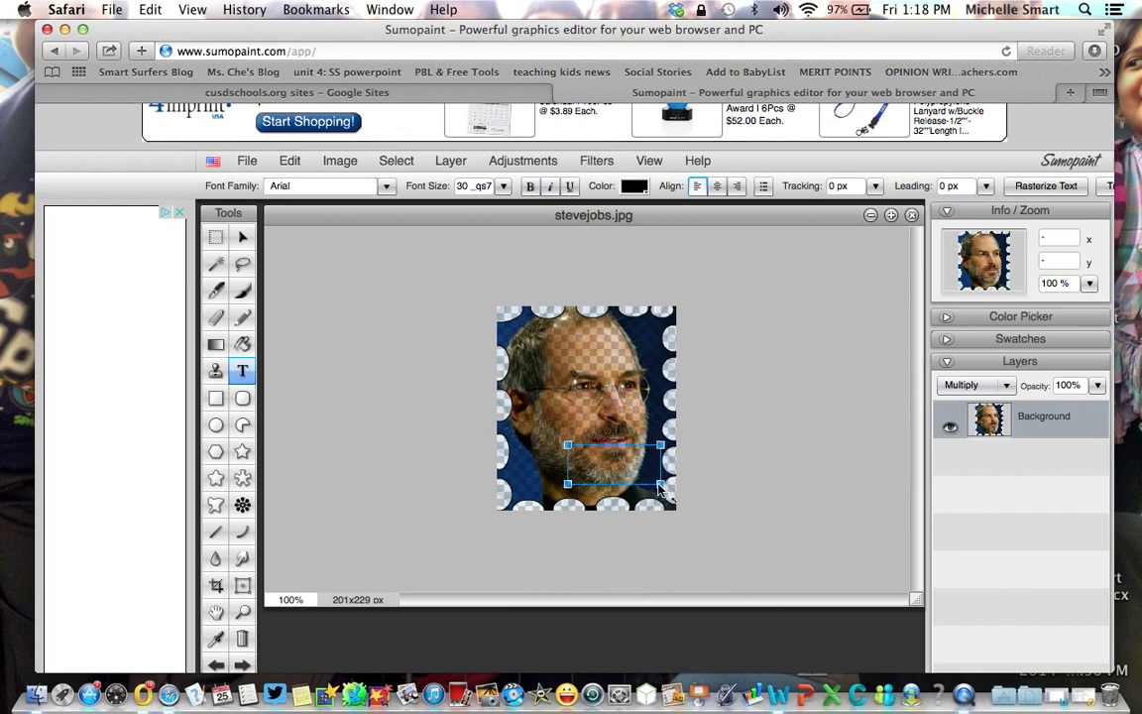
left_click_drag(590, 454, 650, 480)
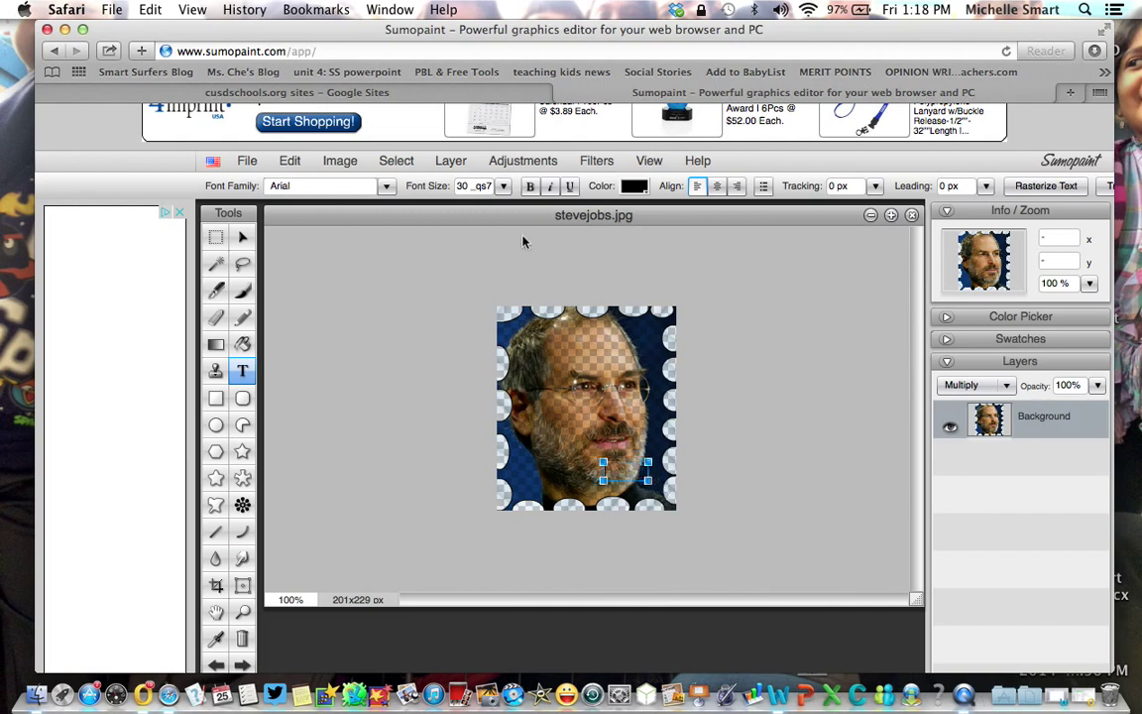
left_click(503, 187)
left_click(644, 192)
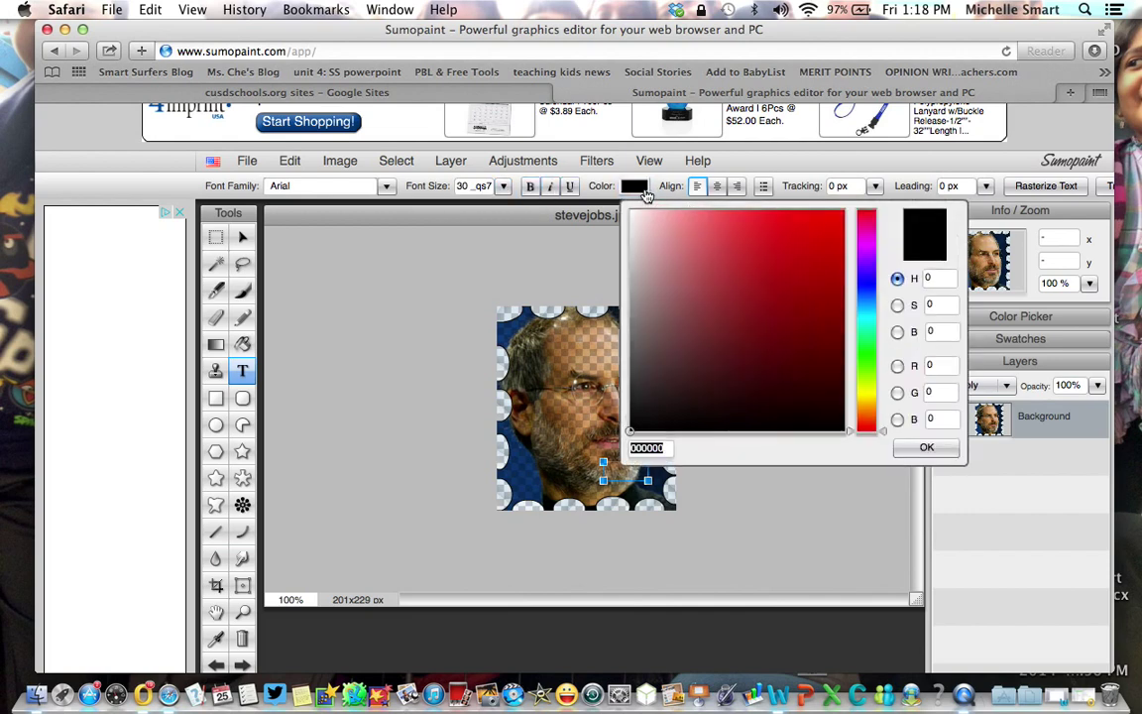
left_click(826, 232)
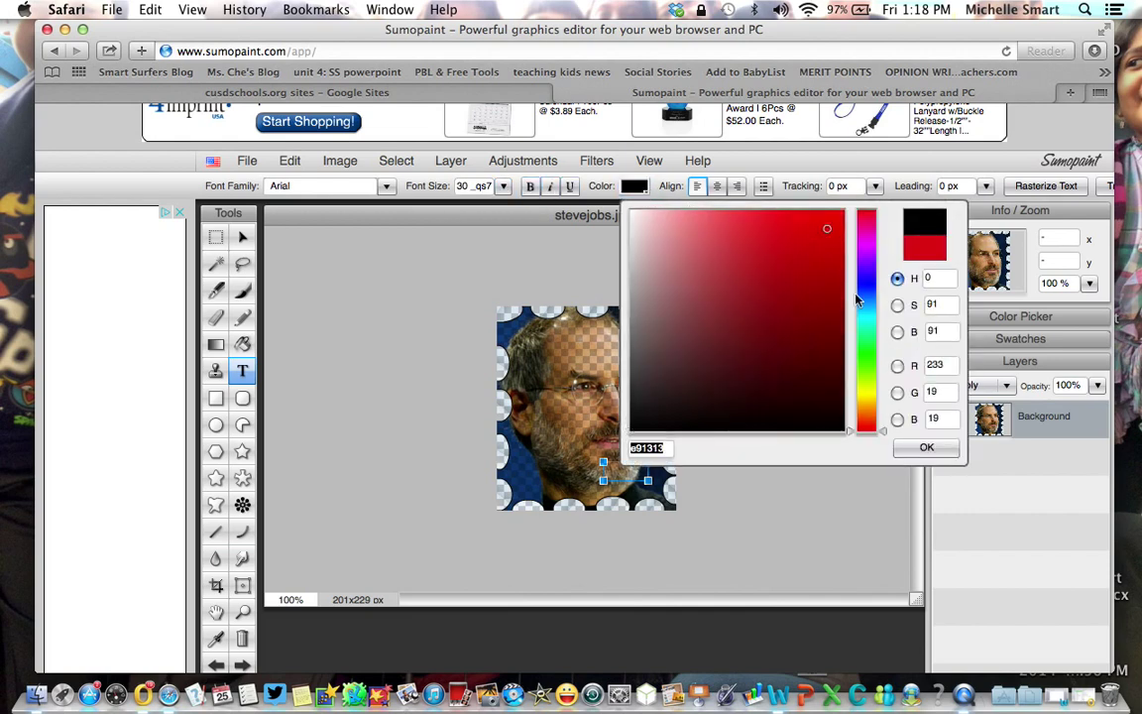
left_click(926, 447)
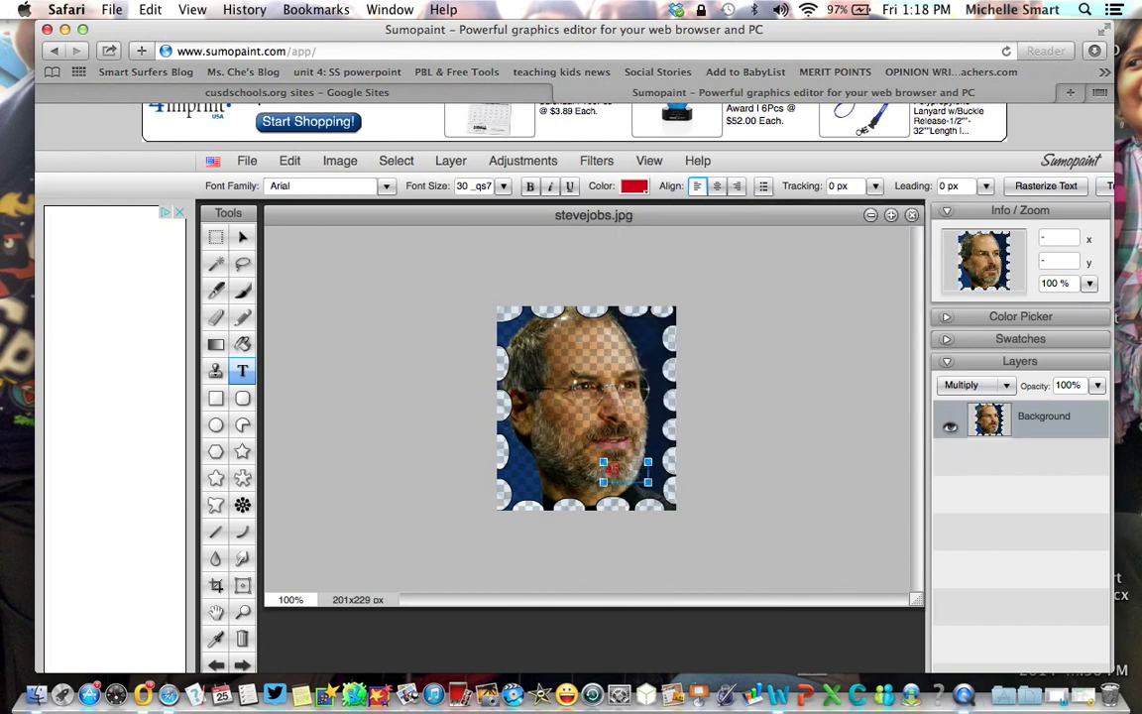
type("45")
- Enlarge the 45 to font size 67 and commit it with the Move tool
left_click(503, 186)
left_click_drag(458, 208, 489, 211)
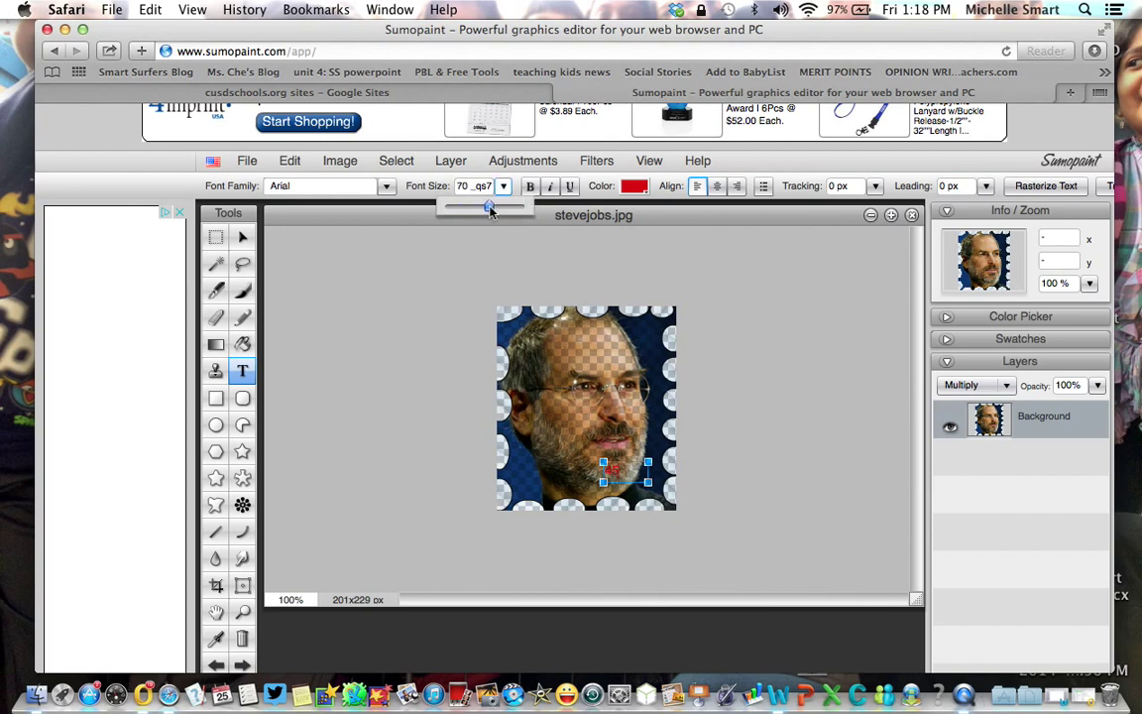
left_click(624, 470)
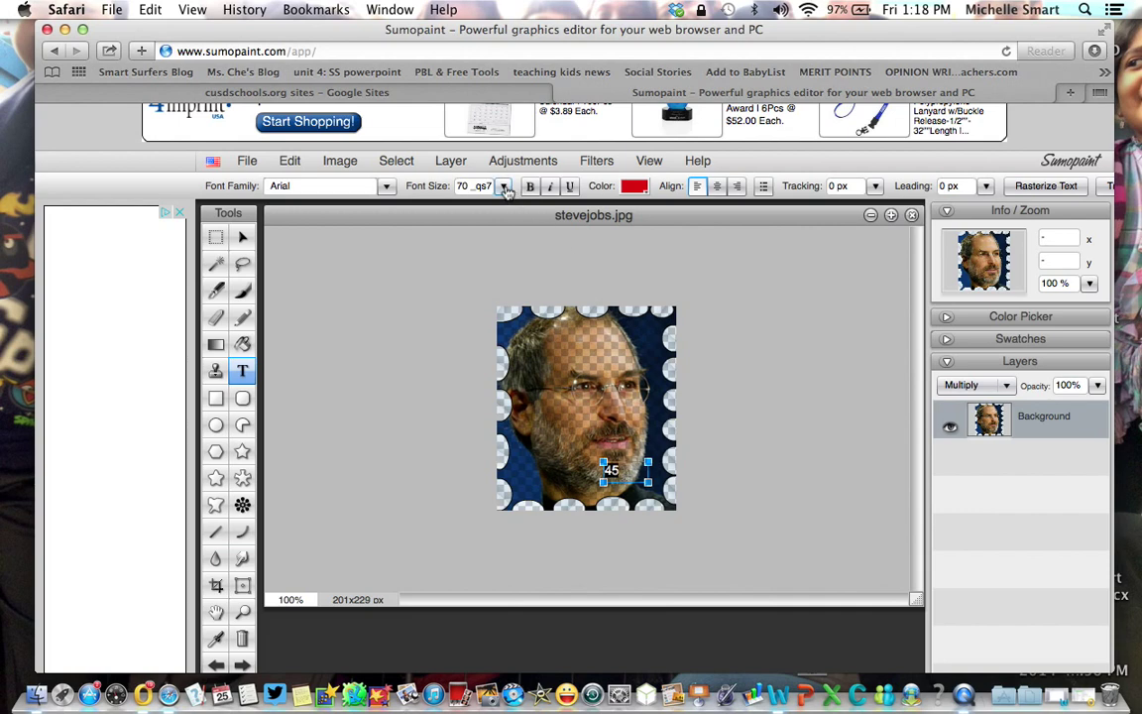
left_click(462, 185)
mouse_move(492, 210)
left_mouse_down()
mouse_move(504, 210)
mouse_move(487, 210)
left_mouse_up()
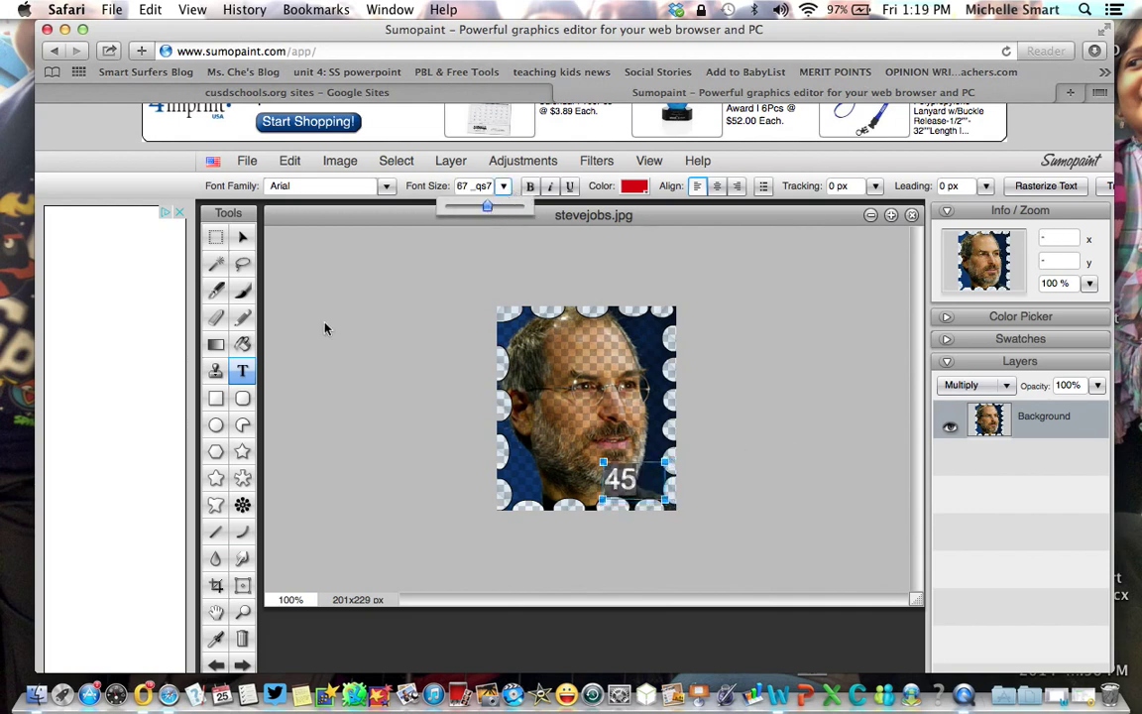
left_click(243, 236)
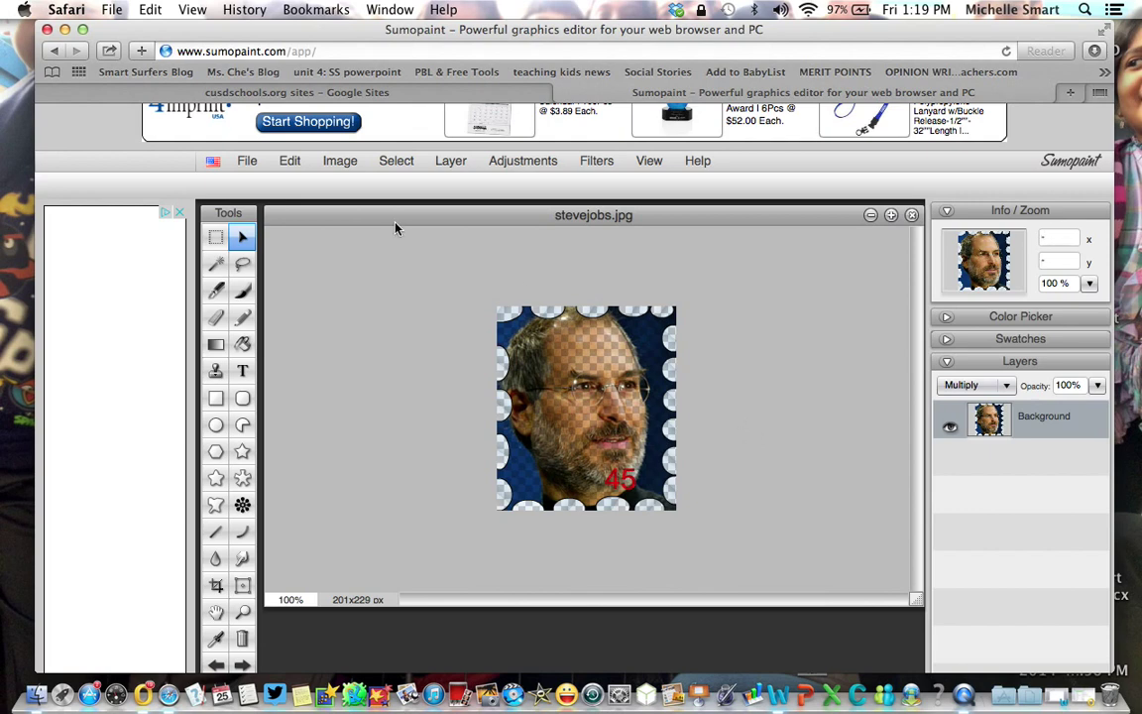
- Save the stamp to the Desktop as a quality-100 JPG named stevejobsstamp1.jpg
key("super+Tab")
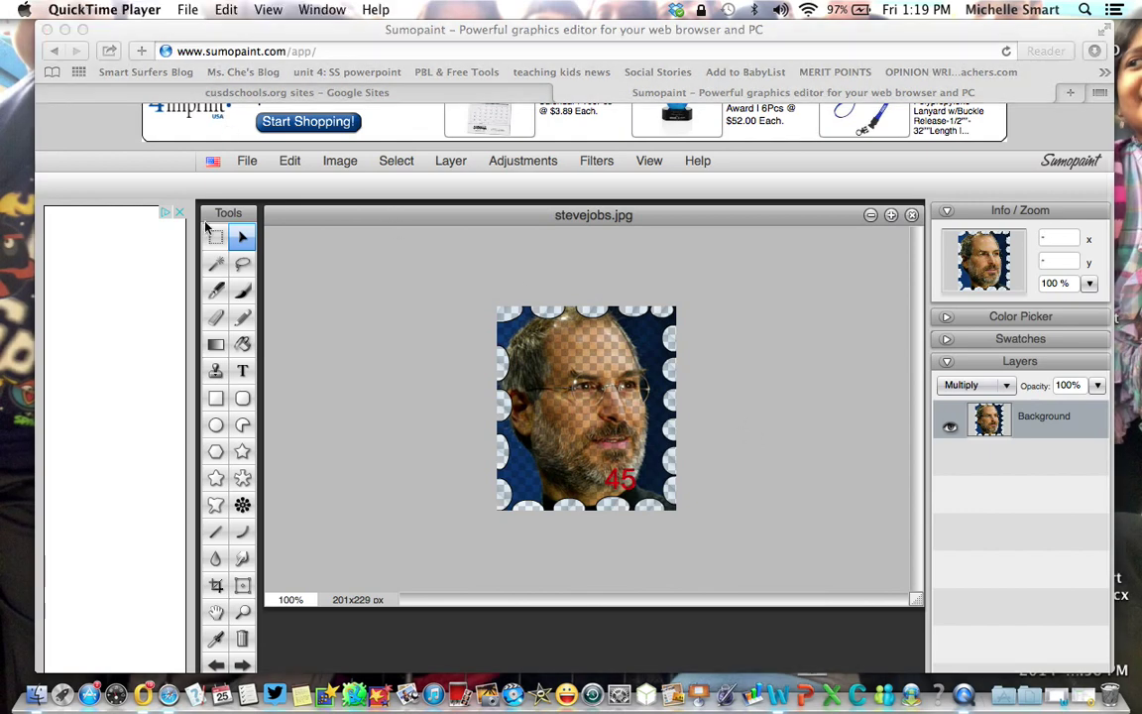
left_click(247, 160)
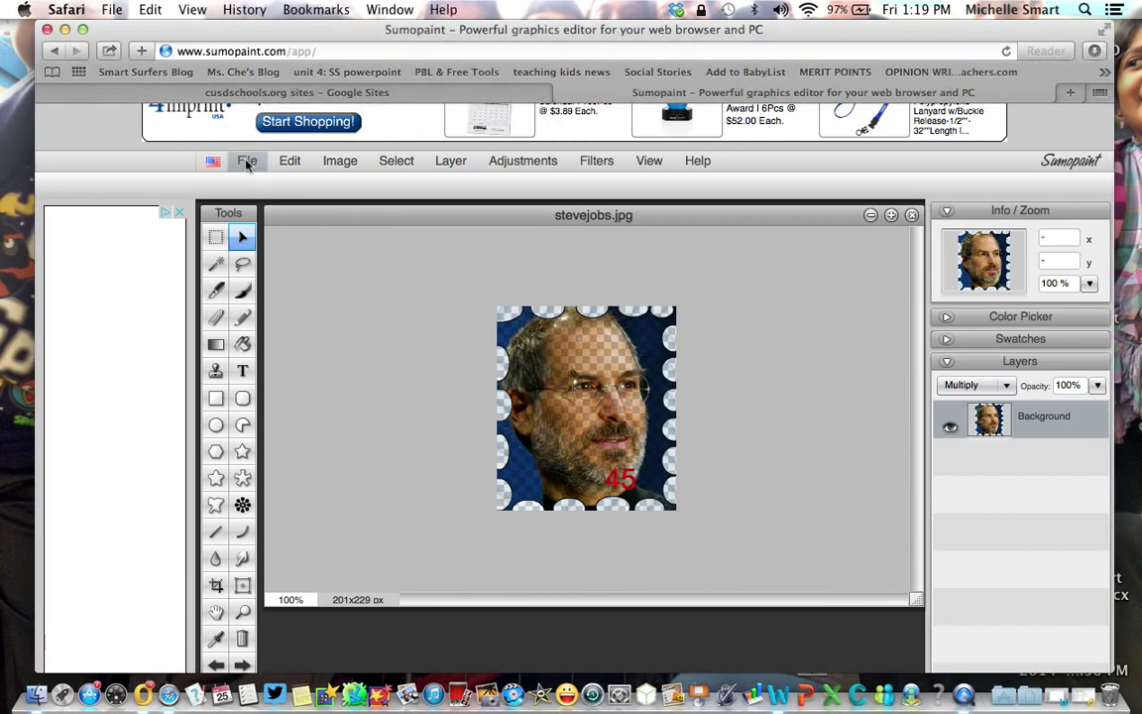
left_click(246, 161)
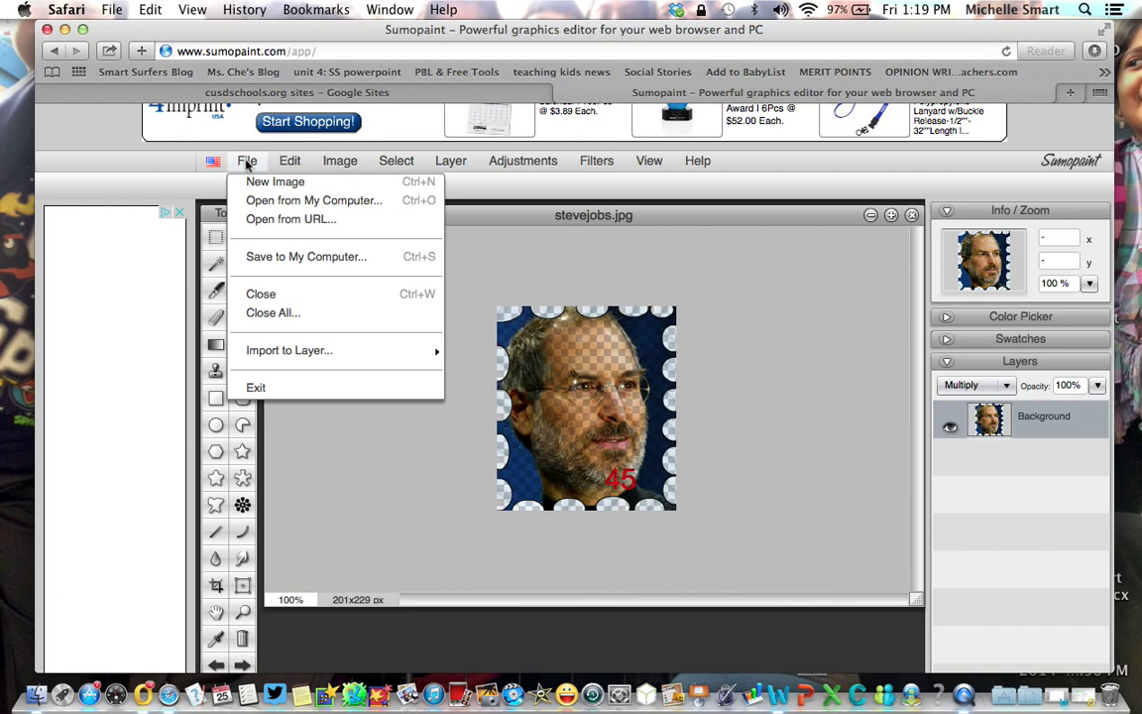
left_click(290, 257)
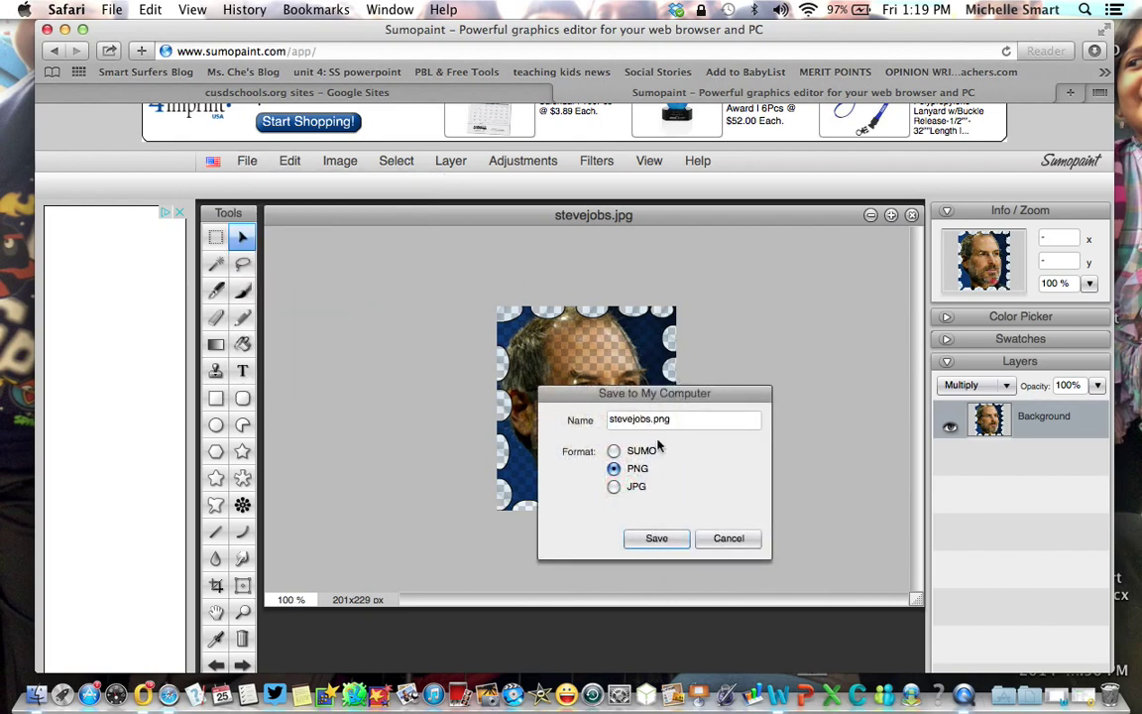
left_click(613, 486)
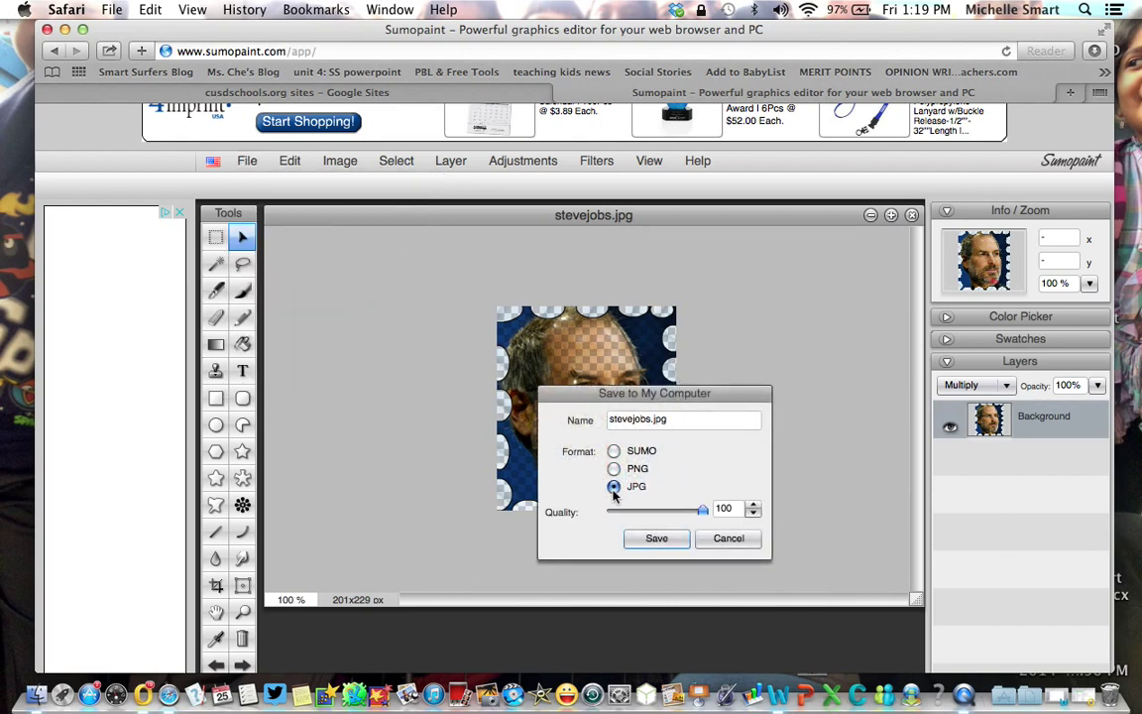
left_click(657, 538)
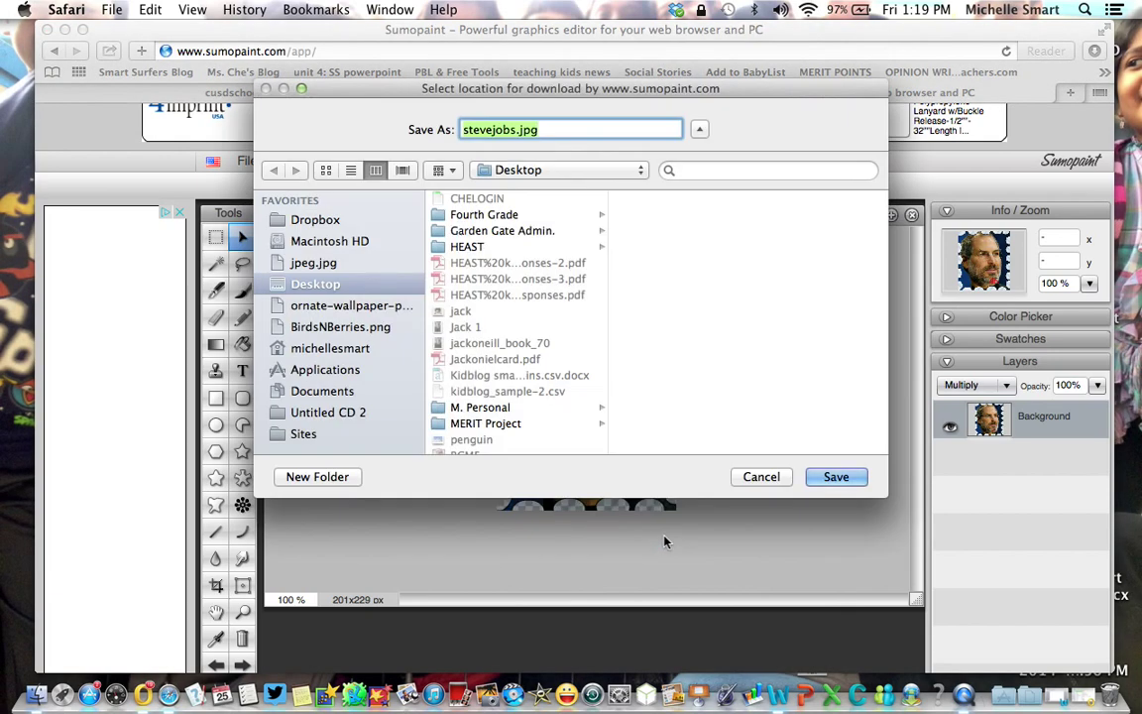
left_click(515, 133)
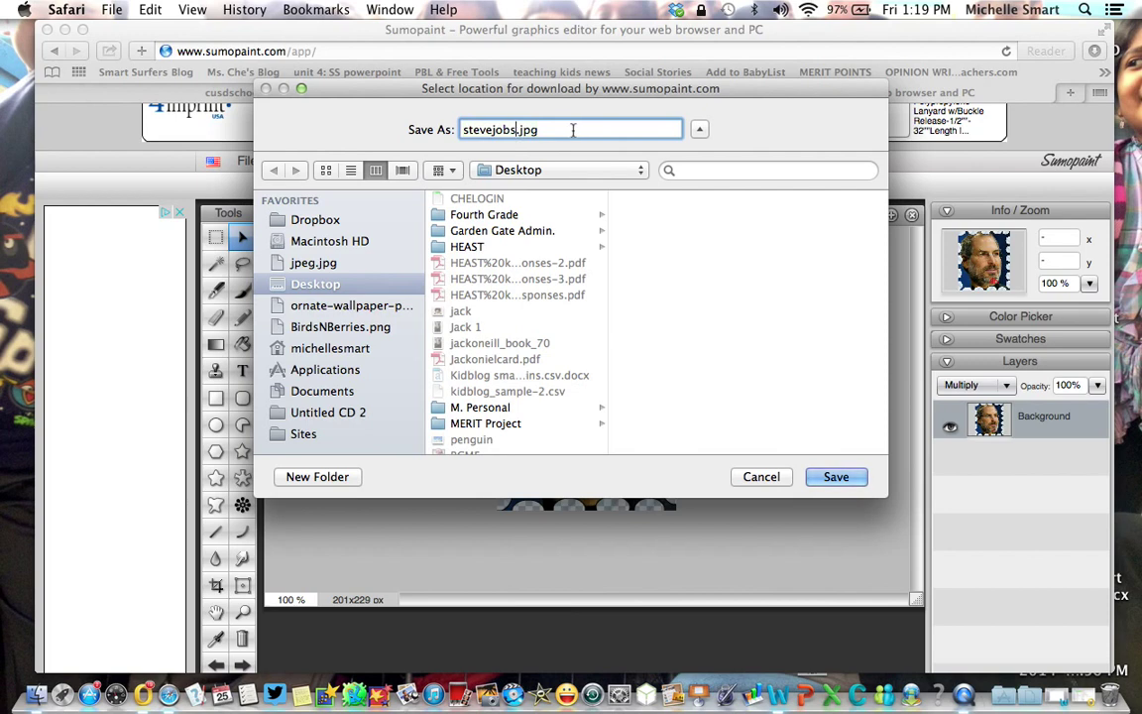
type("stamp1")
left_click(821, 478)
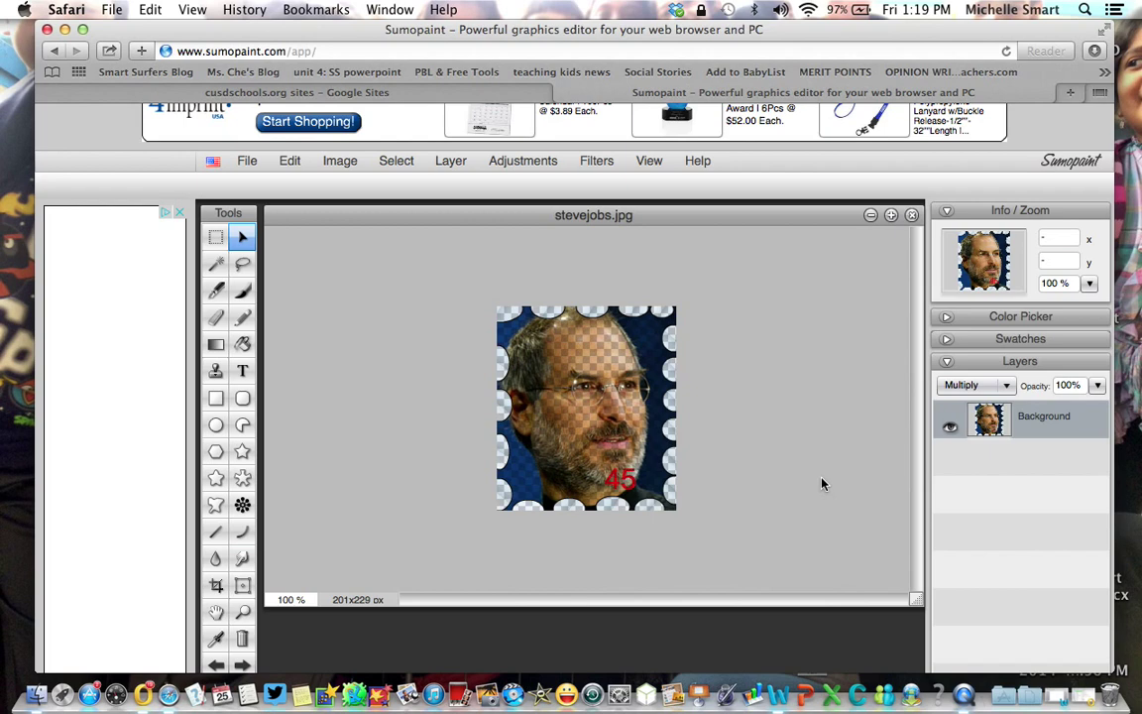
- Open the Famous Person Biography site's Commemorative Stamp page in the Google Sites editor
left_click(476, 96)
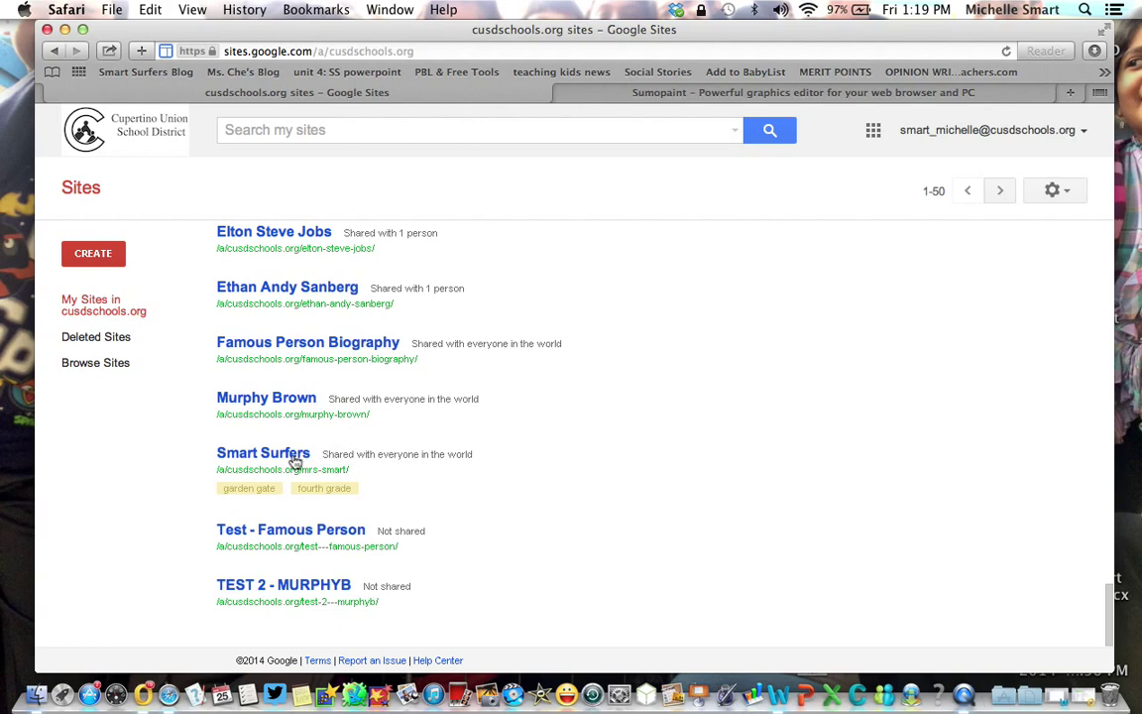
scroll(294, 463, "up", 3)
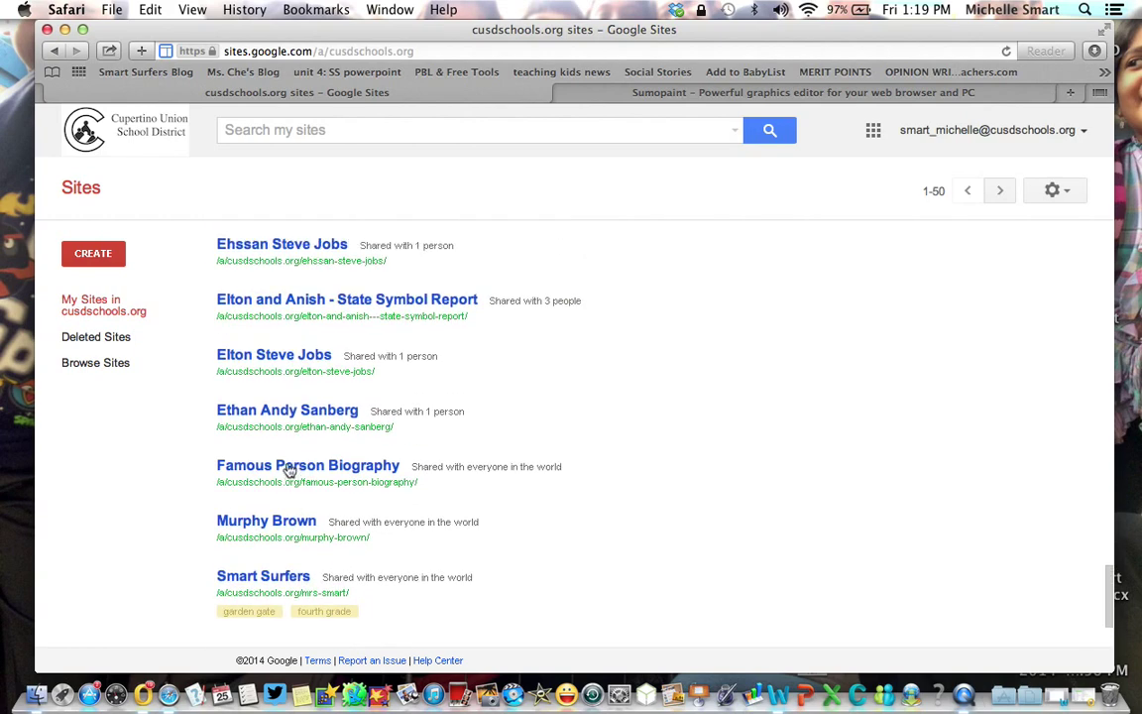
left_click(289, 466)
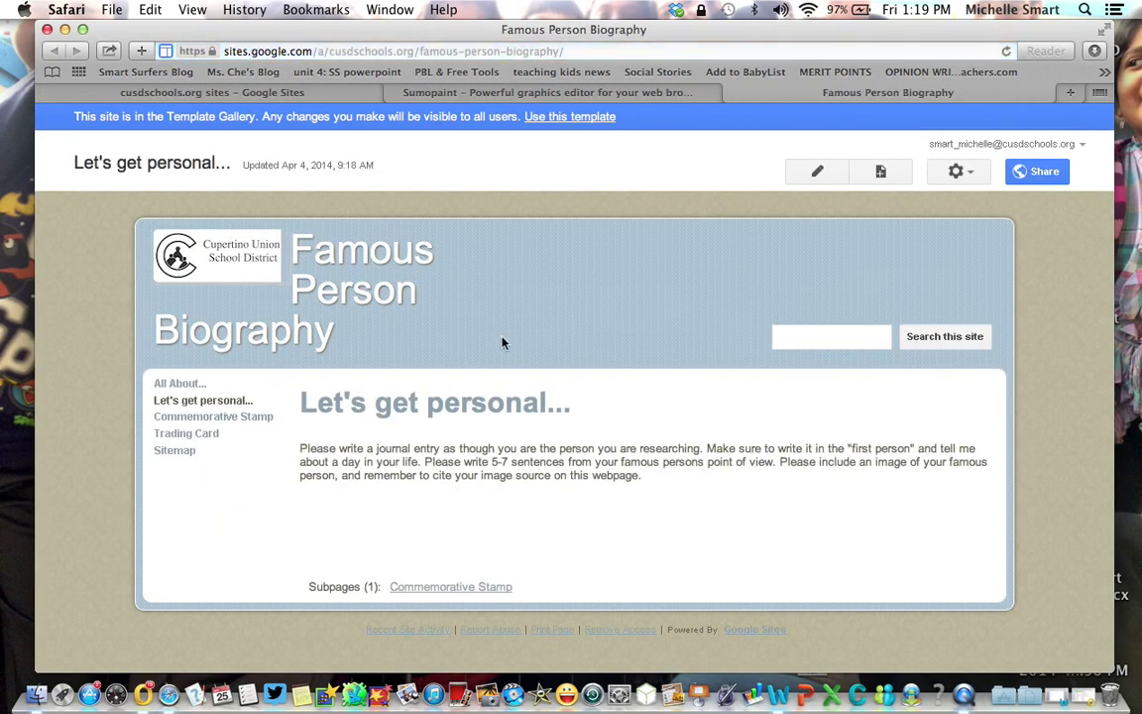
key("super+Tab")
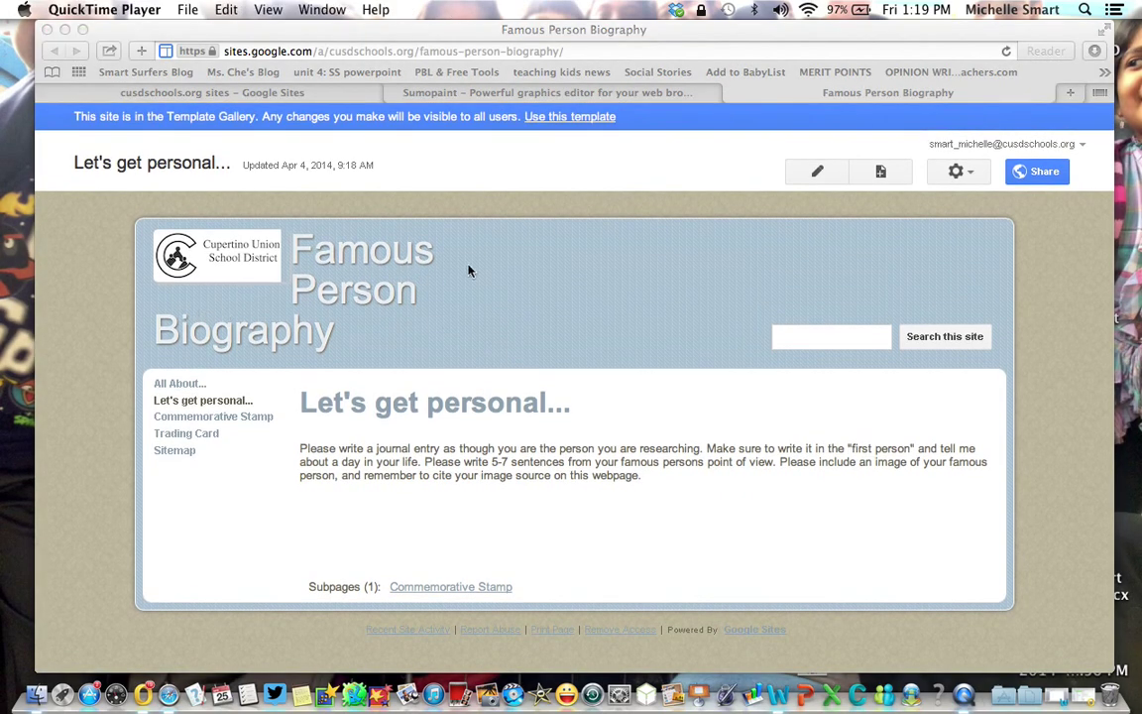
left_click(206, 417)
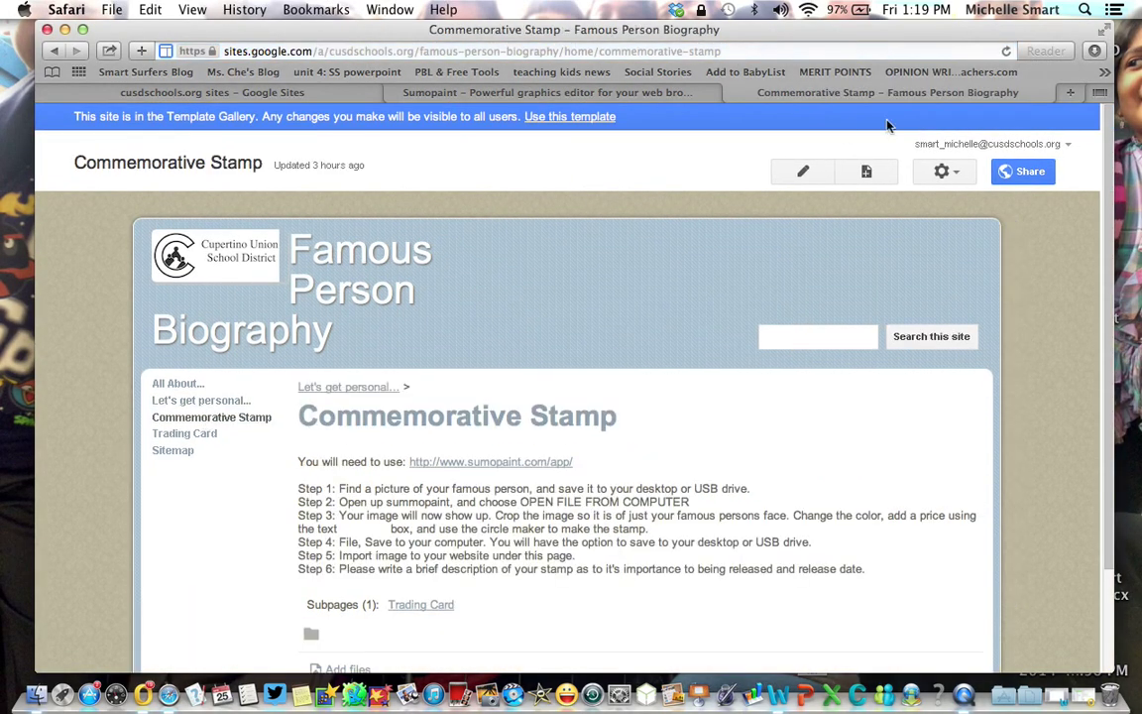
left_click(803, 173)
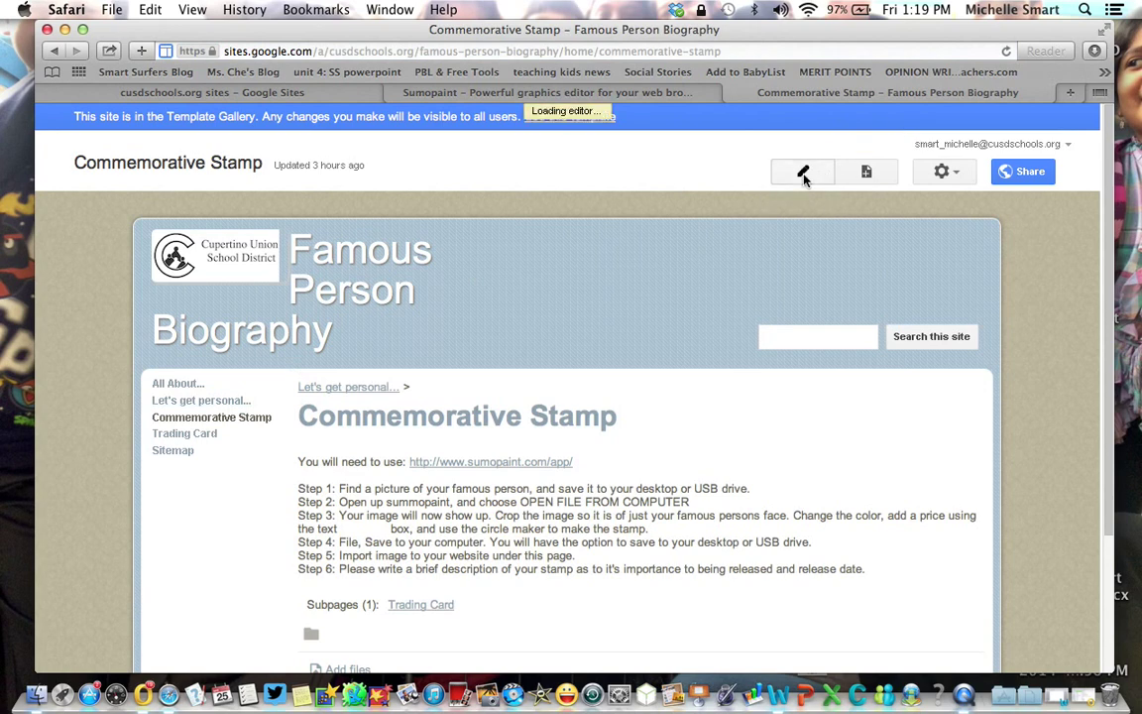
scroll(509, 448, "down", 1)
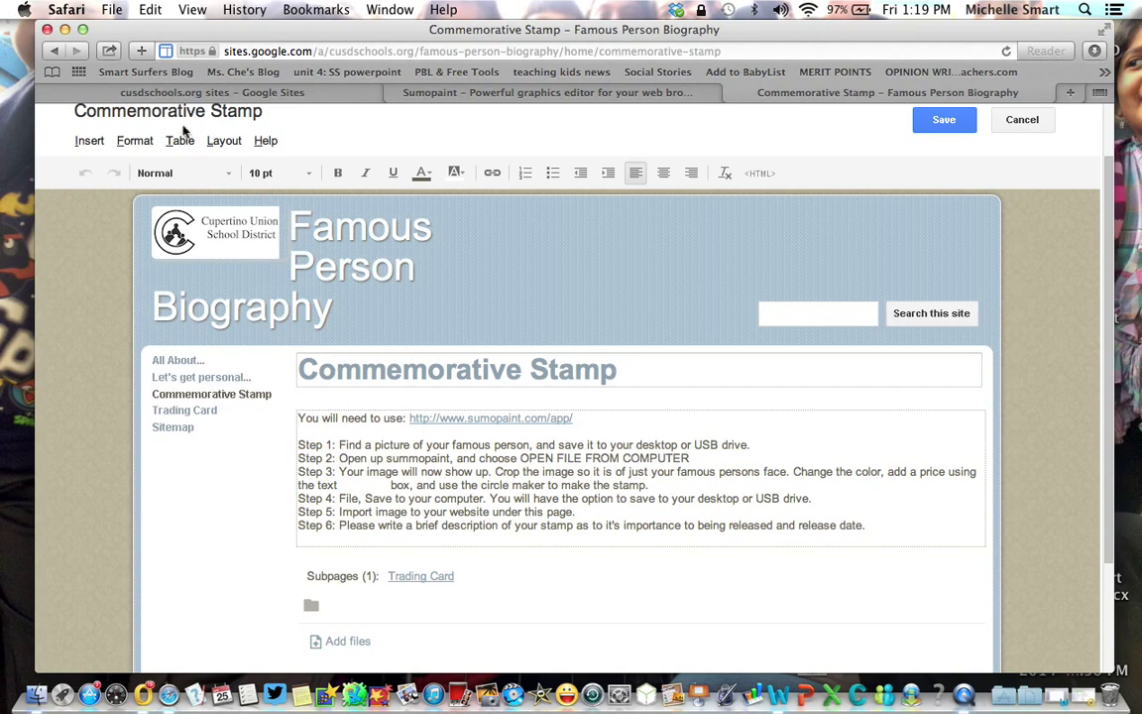
- Upload stevejobsstamp.jpg from the Desktop and insert it at the top of the page
left_click(90, 140)
left_click(112, 198)
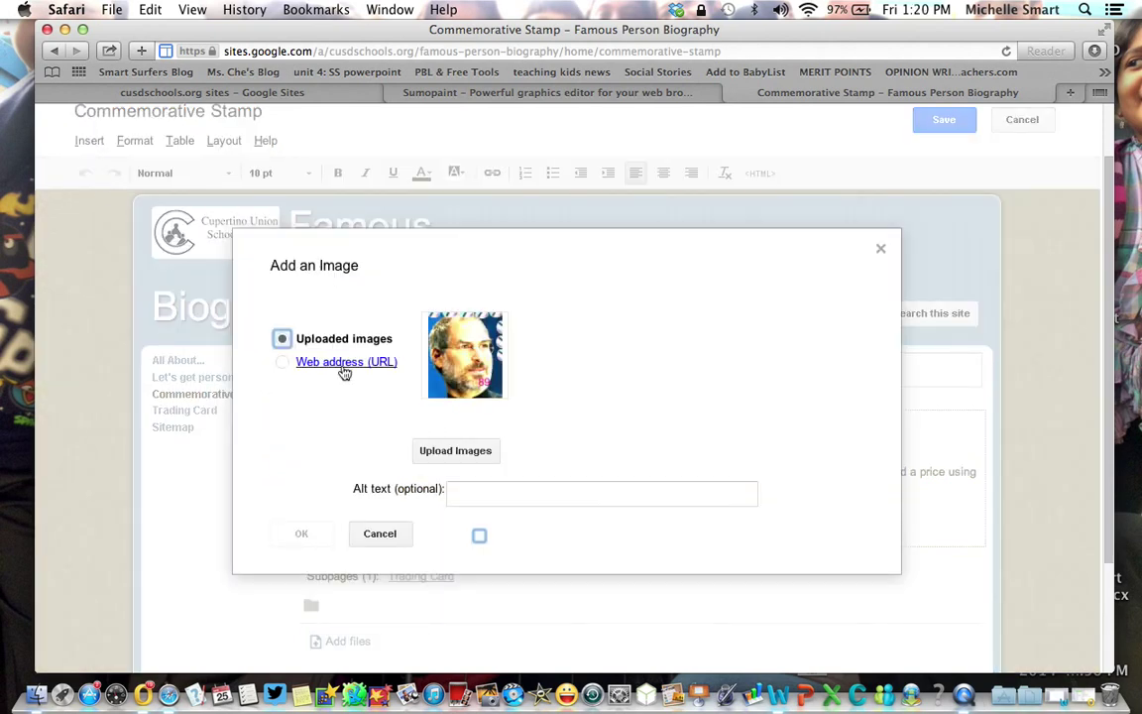
left_click(436, 454)
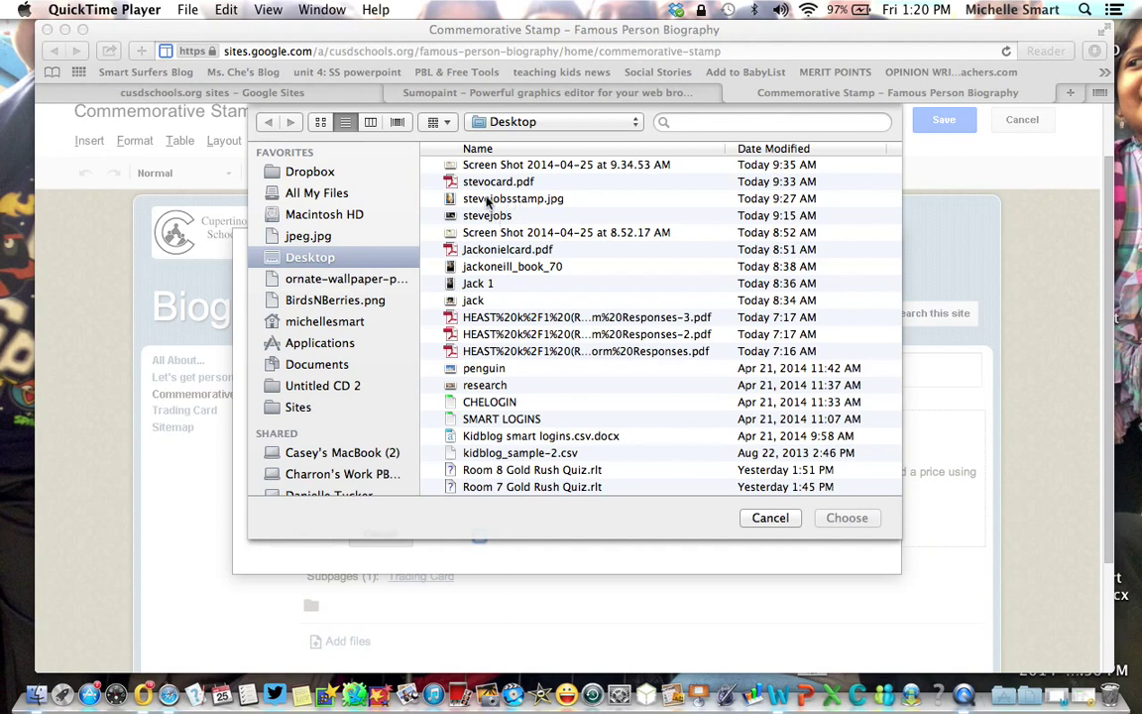
double_click(487, 201)
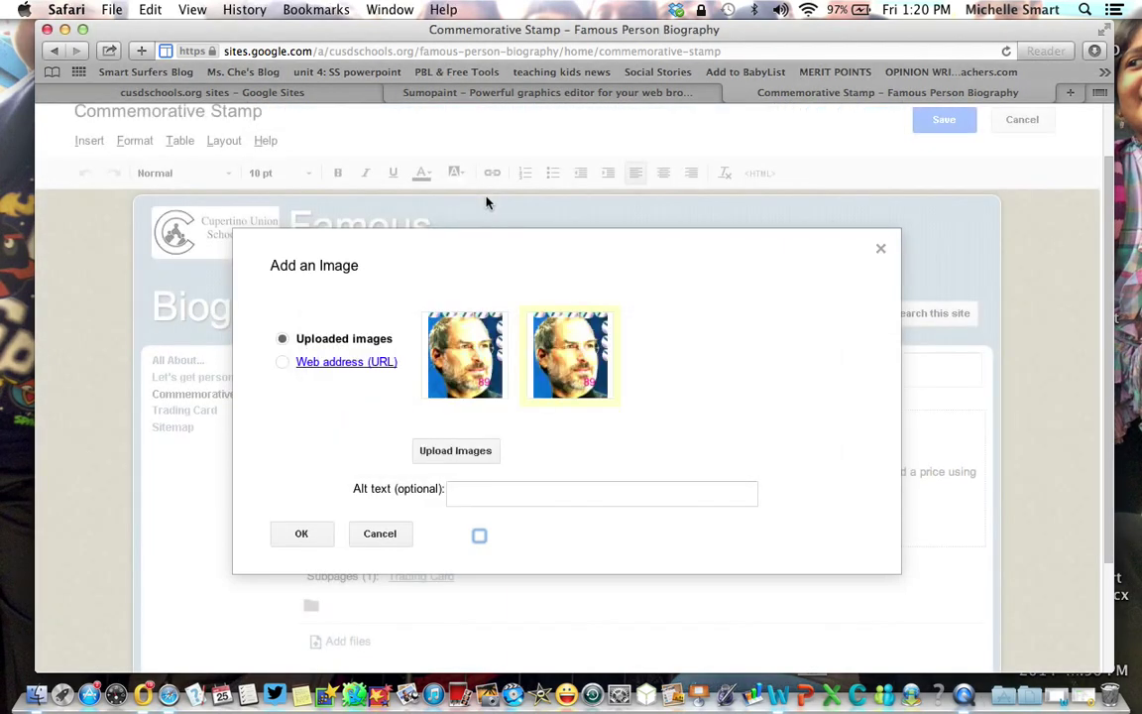
left_click(301, 533)
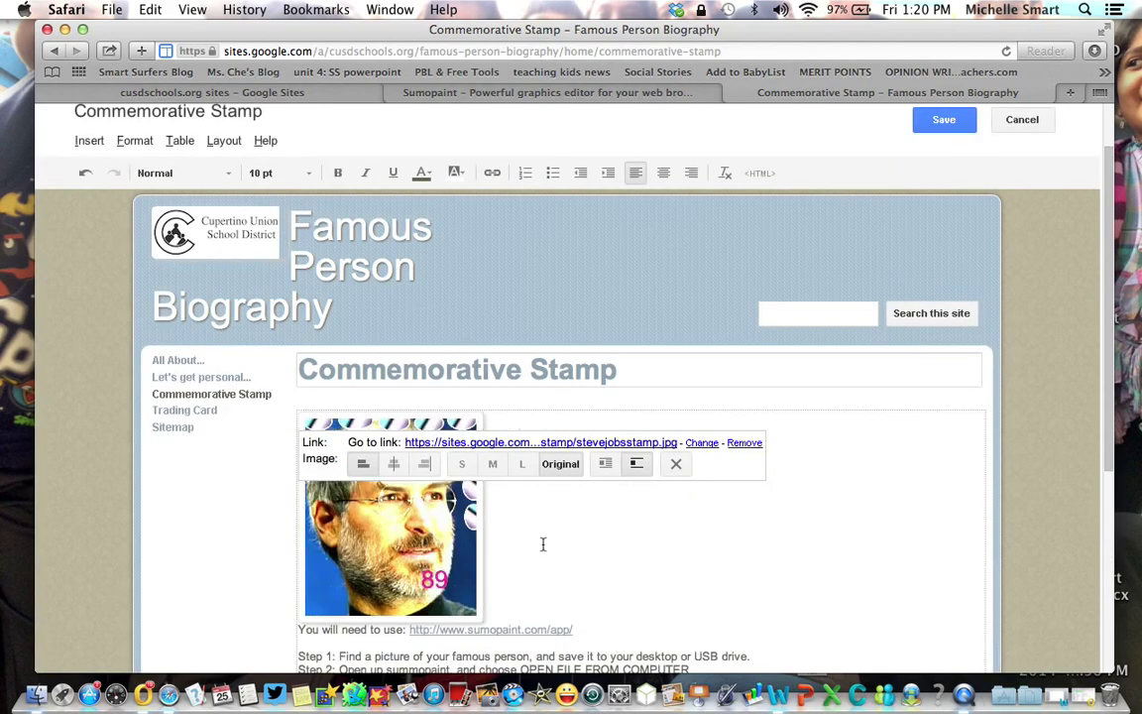
- Set the stamp image to small size and centre it on the page
left_click(521, 463)
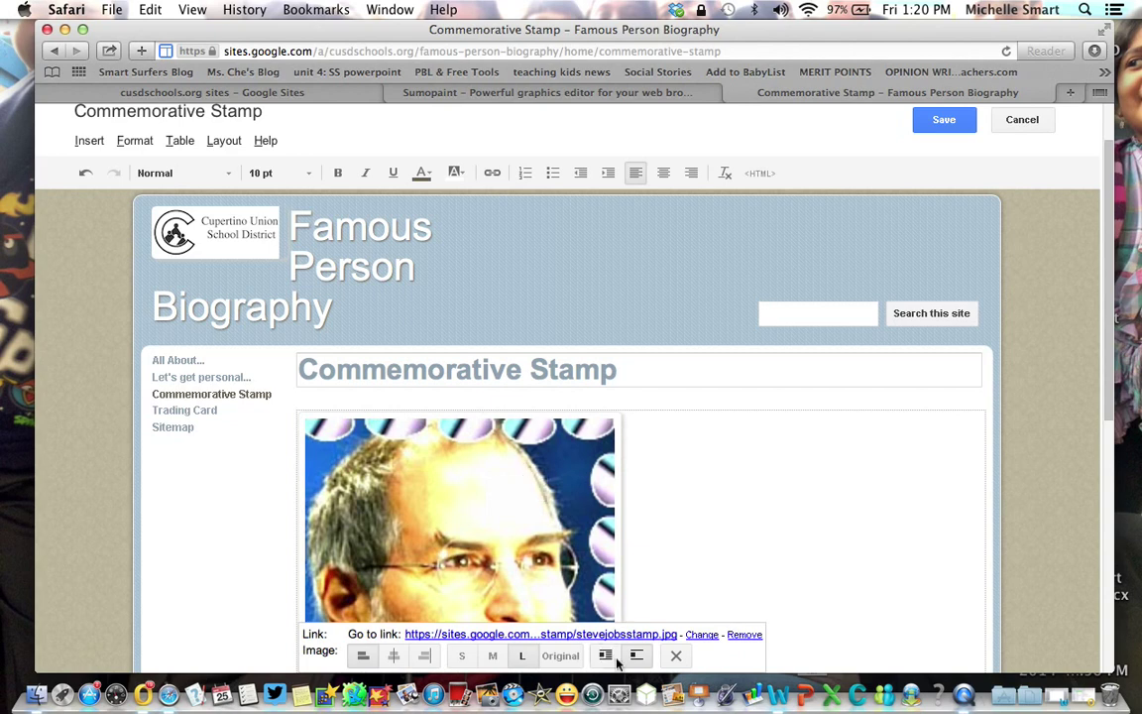
left_click(492, 655)
left_click(466, 655)
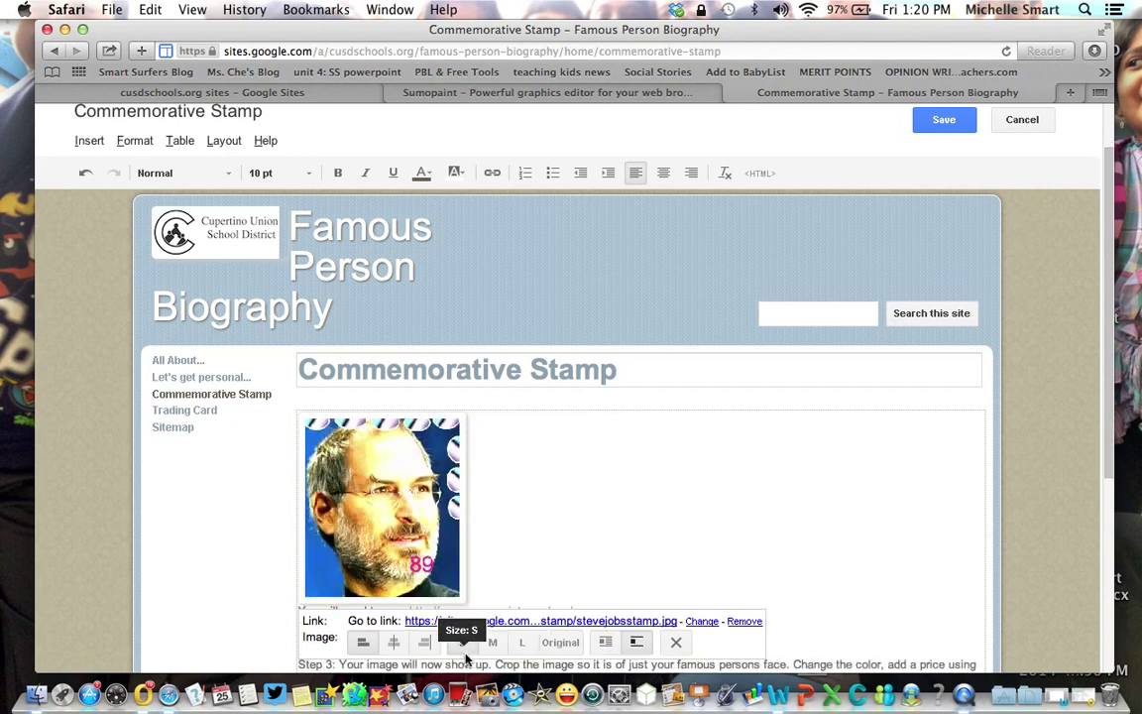
left_click(396, 642)
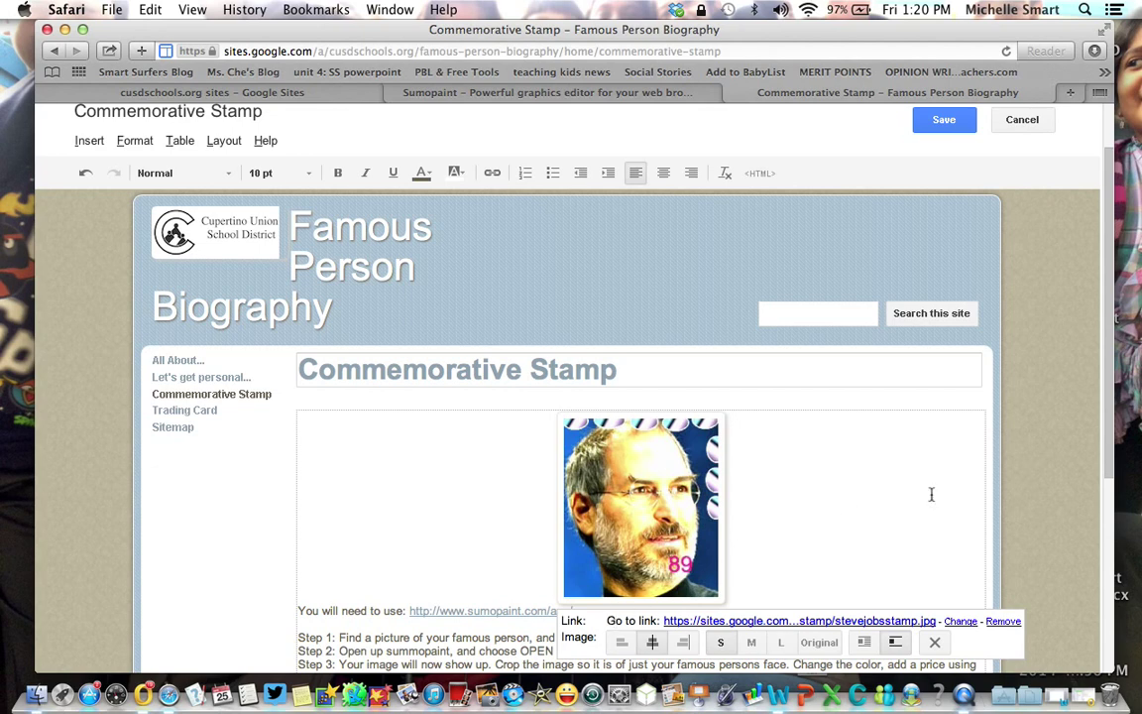
- Save the Commemorative Stamp page and review the result
left_click(939, 122)
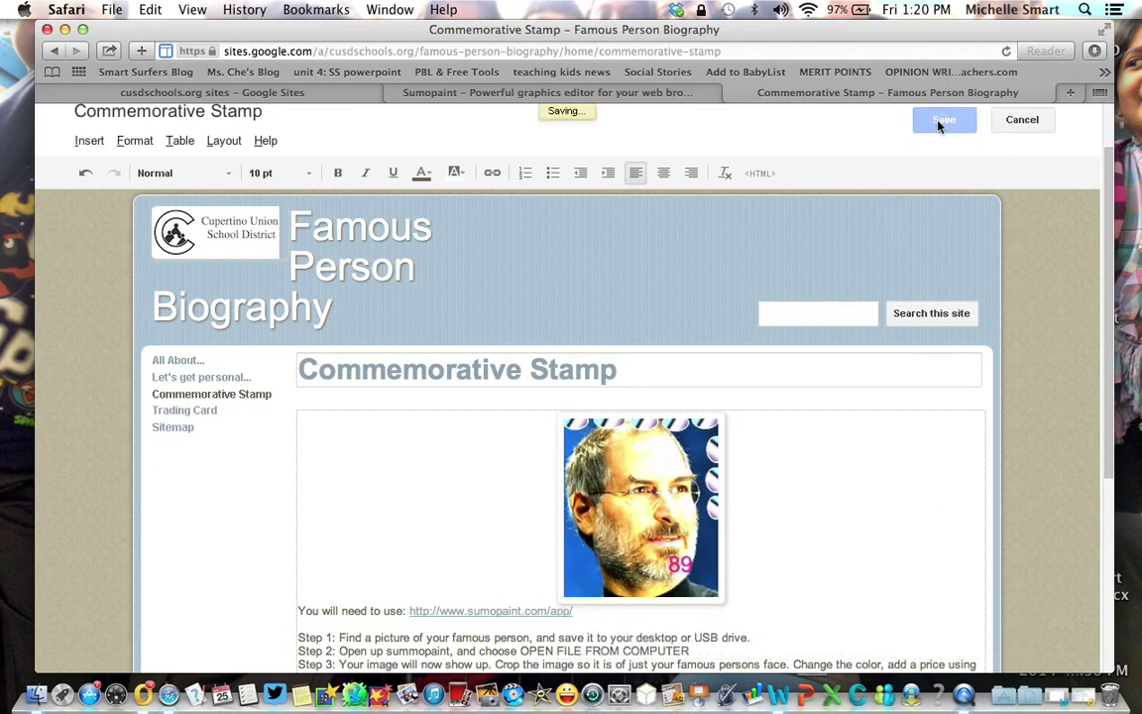
scroll(817, 480, "down", 4)
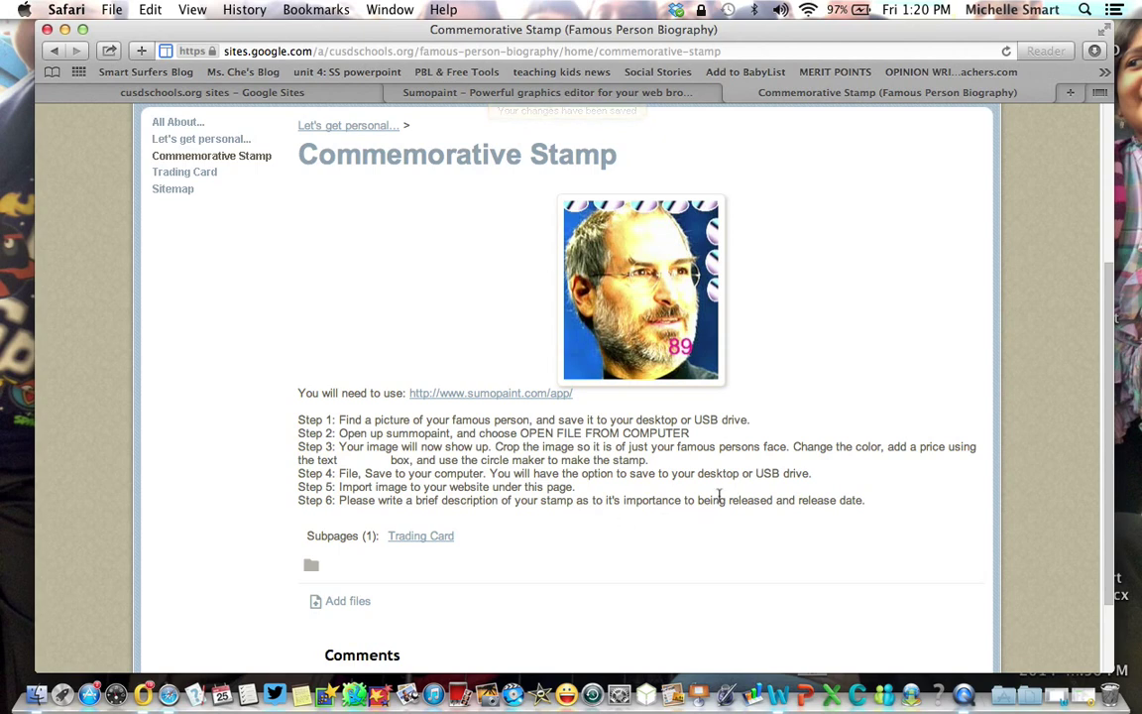
scroll(805, 355, "up", 1)
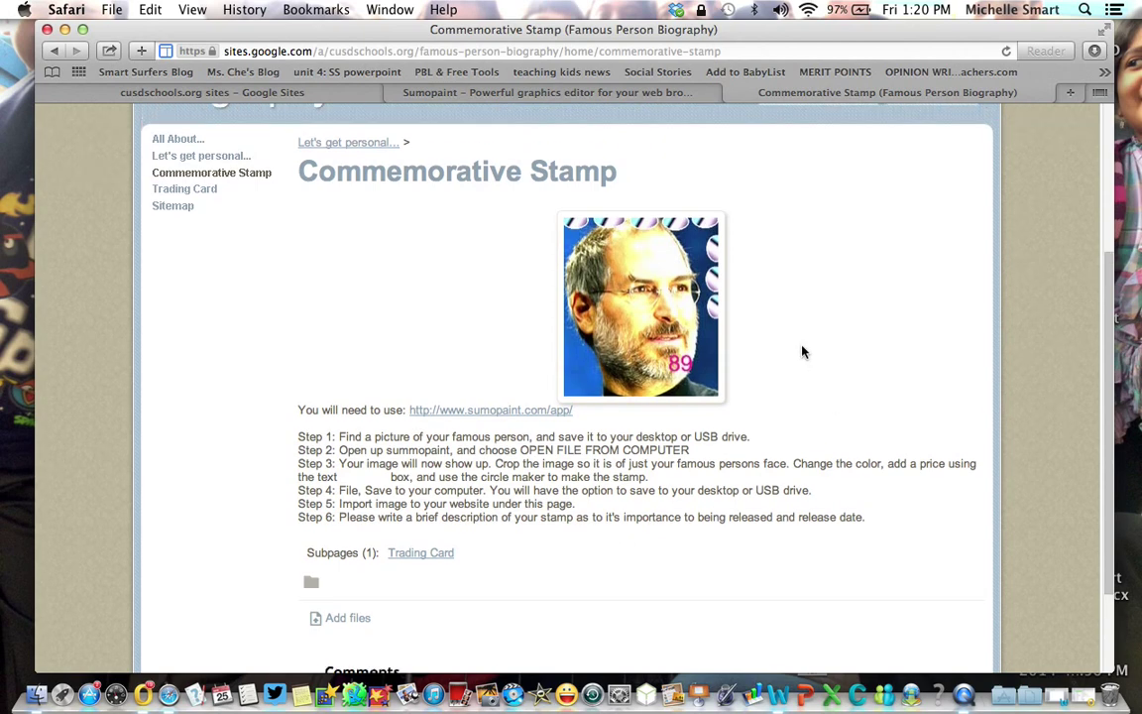